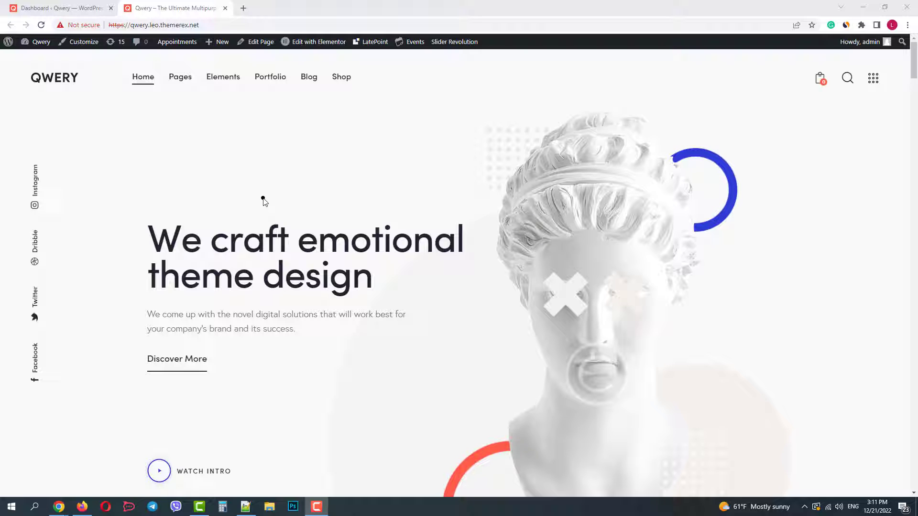
Switch from the Qwery site's front-end homepage to the WordPress admin Dashboard
{"action": "left_click", "coordinate": [43, 9]}
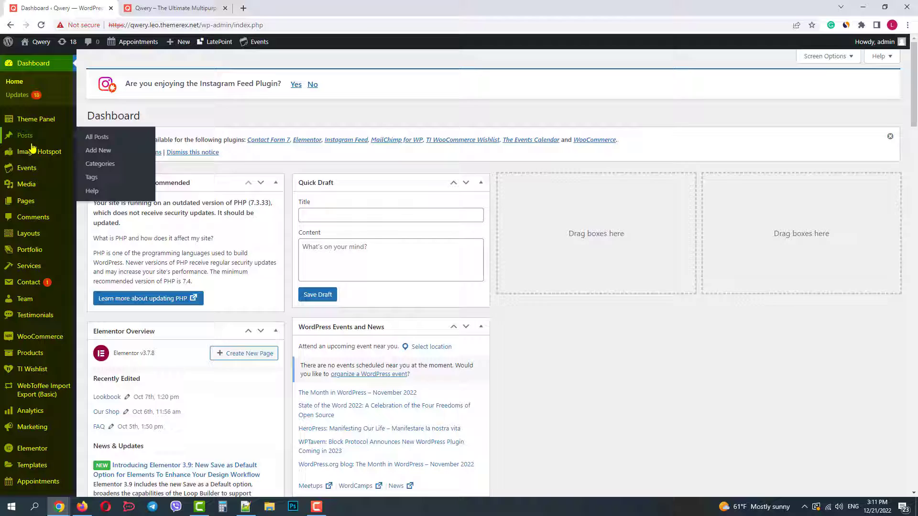
{"action": "scroll", "coordinate": [33, 144], "scroll_direction": "down", "scroll_amount": 2}
{"action": "scroll", "coordinate": [33, 152], "scroll_direction": "down", "scroll_amount": 1}
Search new plugins for 'admin editor', then install and activate Admin Menu Editor
{"action": "mouse_move", "coordinate": [40, 425]}
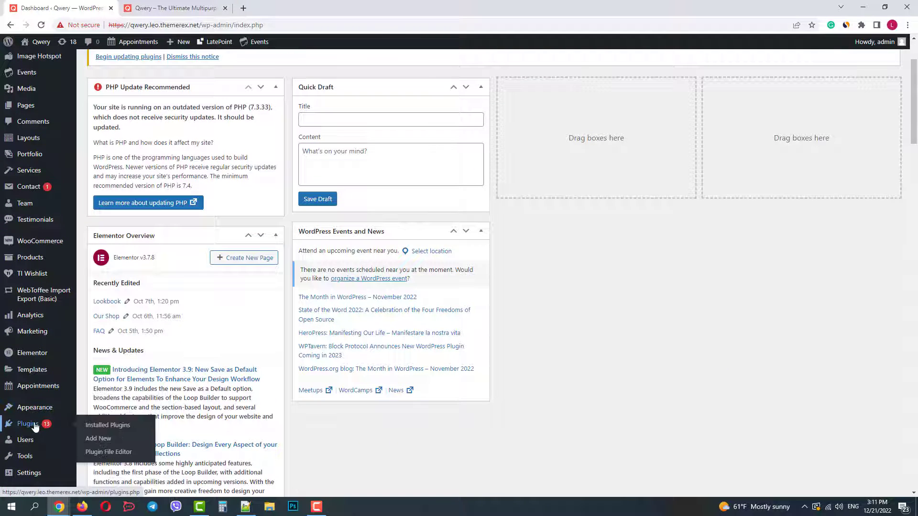
{"action": "left_click", "coordinate": [99, 440]}
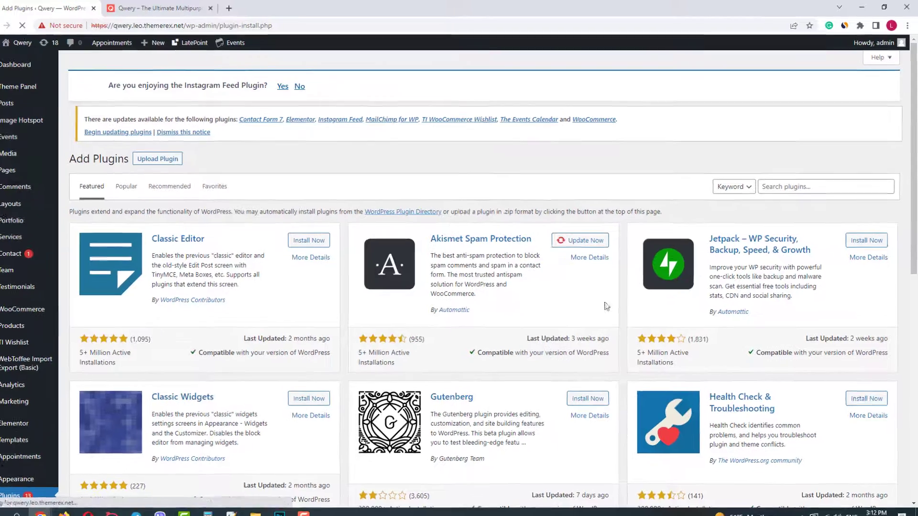
{"action": "left_click", "coordinate": [774, 184]}
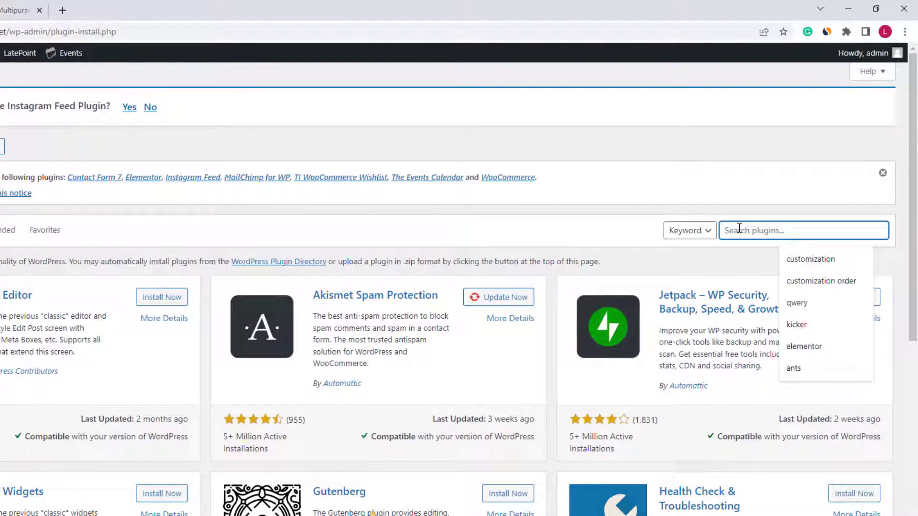
{"action": "type", "text": "admin e"}
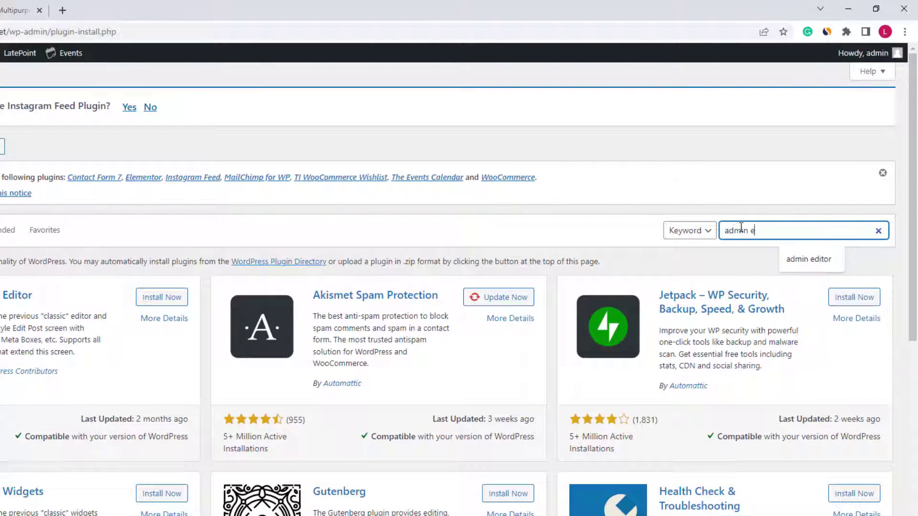
{"action": "type", "text": "ditor"}
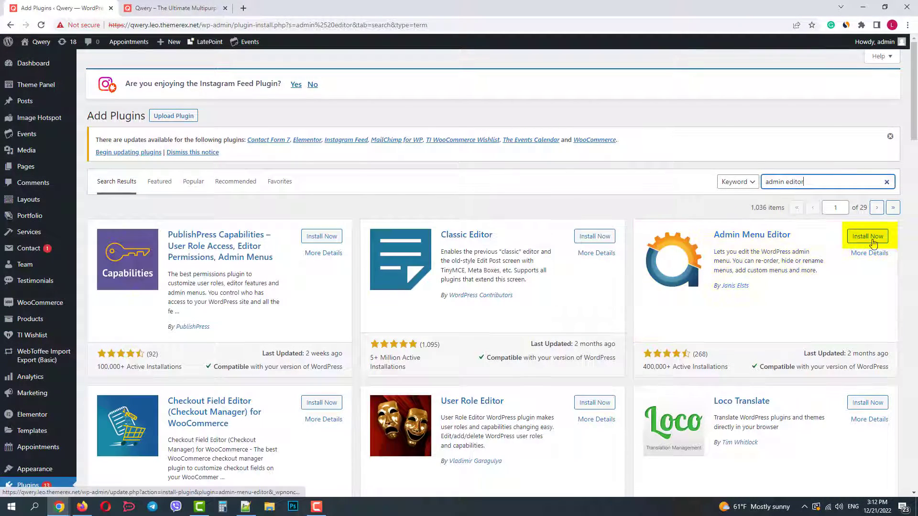
{"action": "left_click", "coordinate": [870, 237]}
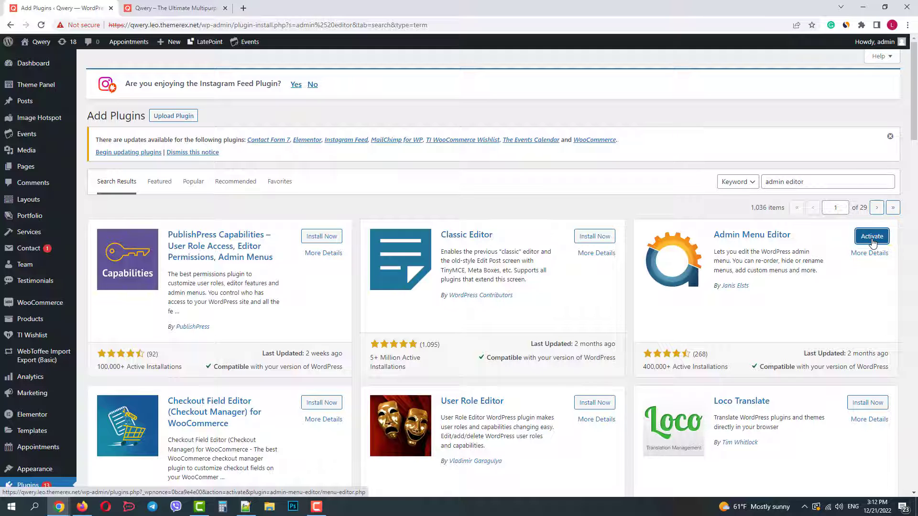
{"action": "left_click", "coordinate": [872, 237]}
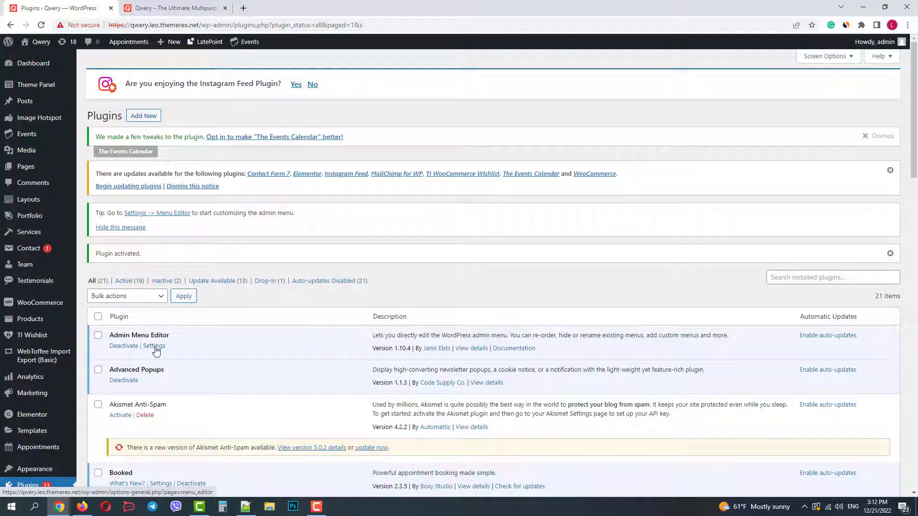
Open Settings > Menu Editor to list the current admin menu items
{"action": "scroll", "coordinate": [48, 359], "scroll_direction": "down", "scroll_amount": 3}
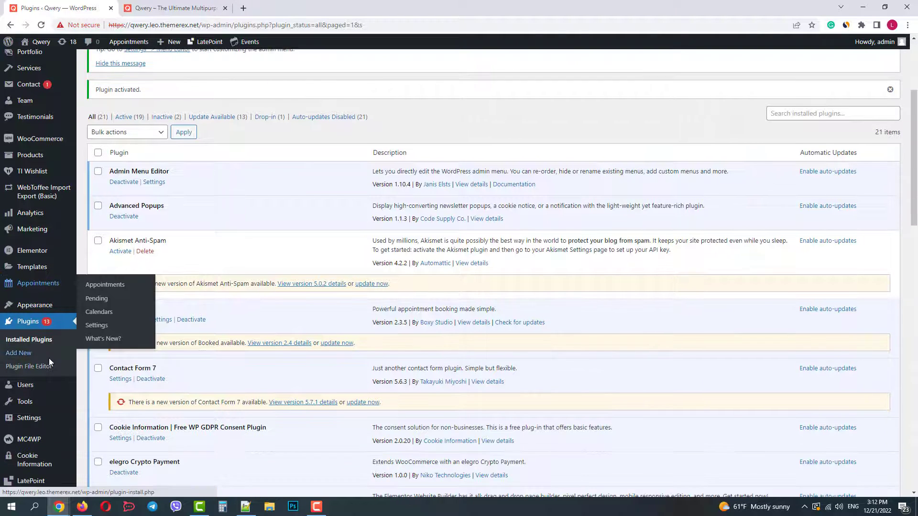
{"action": "scroll", "coordinate": [48, 363], "scroll_direction": "down", "scroll_amount": 1}
{"action": "mouse_move", "coordinate": [33, 393]}
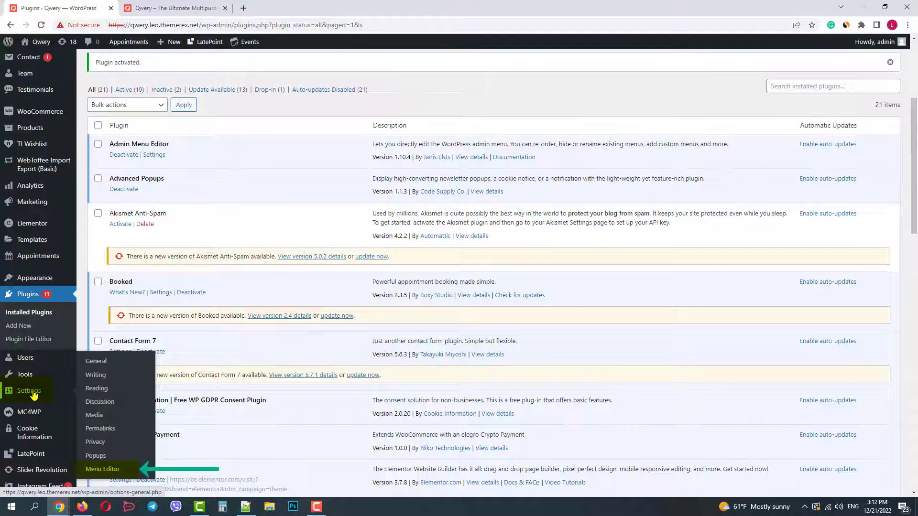
{"action": "left_click", "coordinate": [102, 470]}
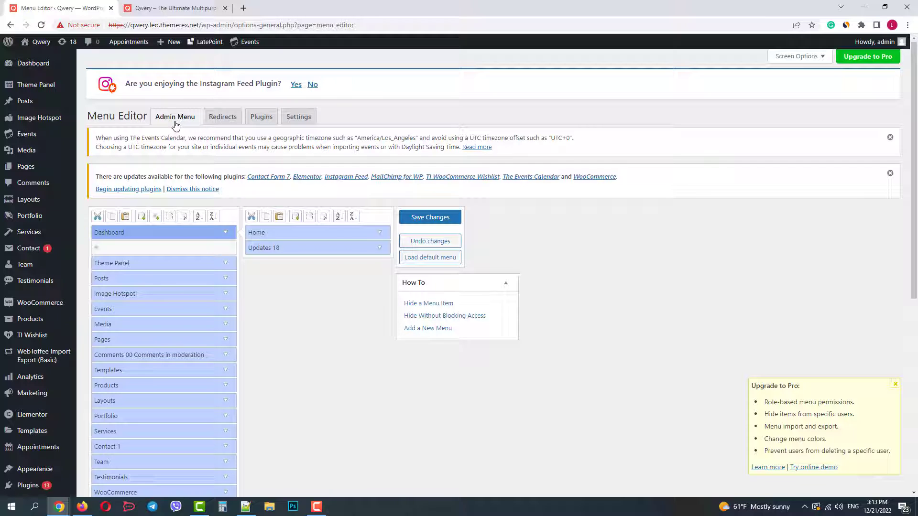
Show the Menu Editor's Redirects tab with login redirects for users, roles and default
{"action": "left_click", "coordinate": [223, 118]}
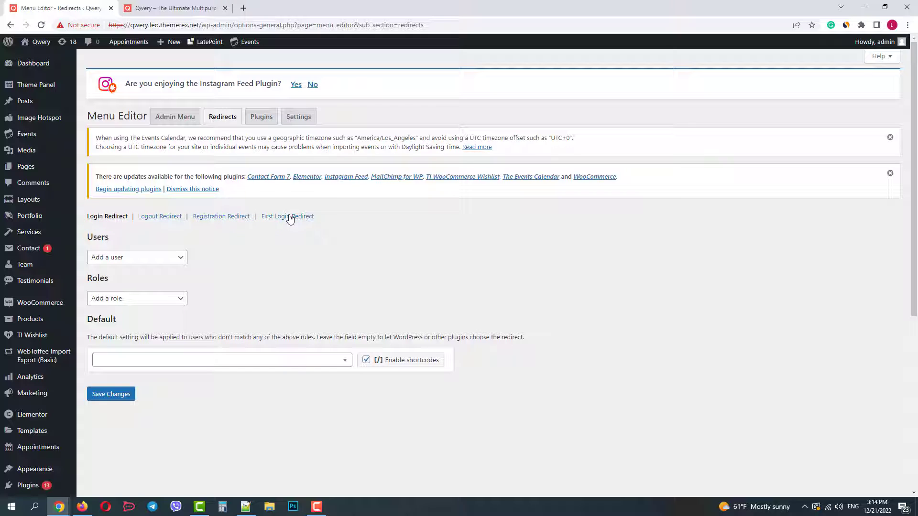
Show the Menu Editor's Plugins tab listing installed plugins with visibility checkboxes
{"action": "left_click", "coordinate": [257, 122]}
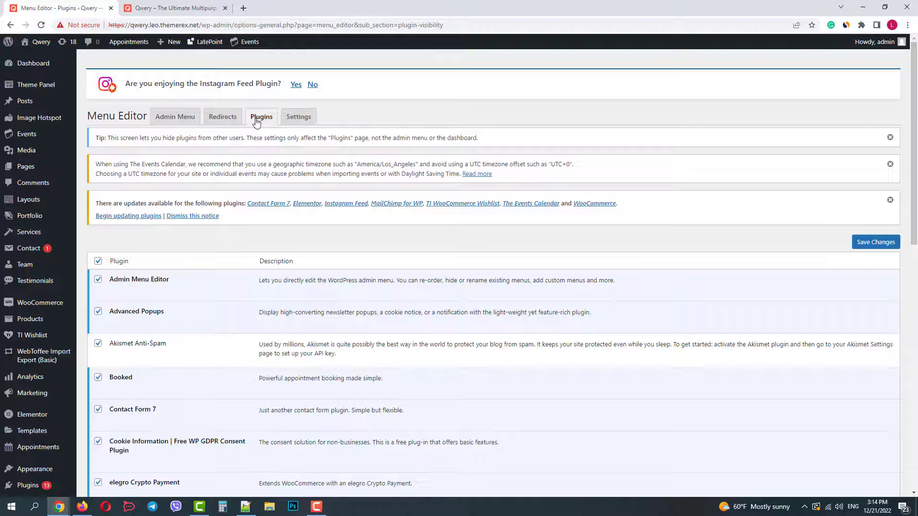
{"action": "mouse_move", "coordinate": [149, 291]}
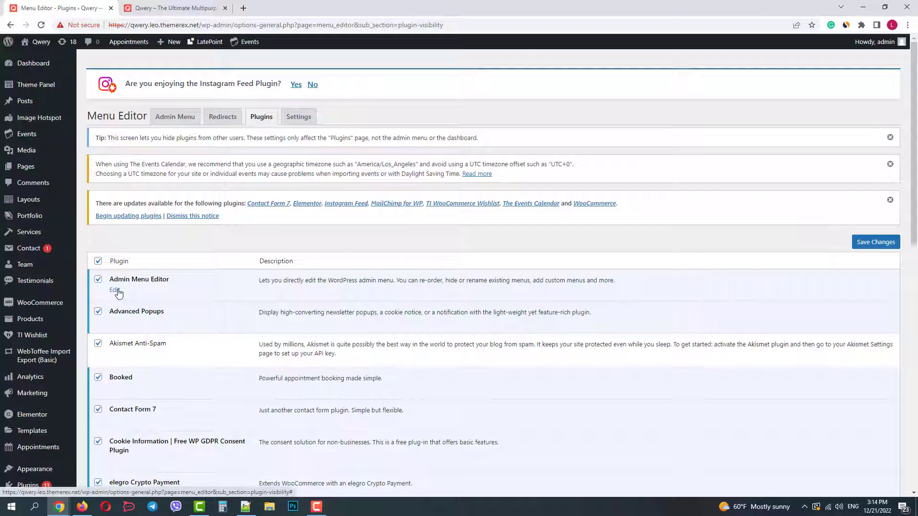
{"action": "mouse_move", "coordinate": [114, 327]}
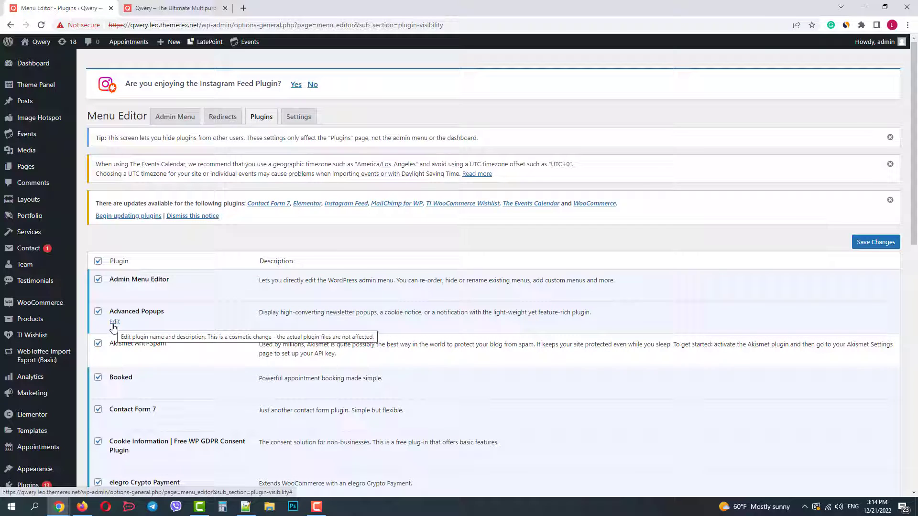
Review the Menu Editor's Settings tab options and save the changes
{"action": "left_click", "coordinate": [302, 116]}
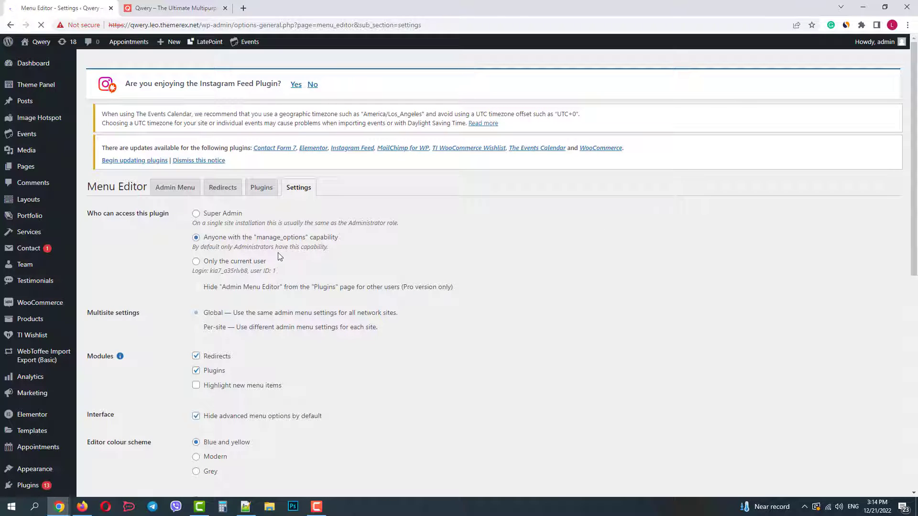
{"action": "scroll", "coordinate": [280, 257], "scroll_direction": "down", "scroll_amount": 1}
{"action": "scroll", "coordinate": [263, 259], "scroll_direction": "down", "scroll_amount": 2}
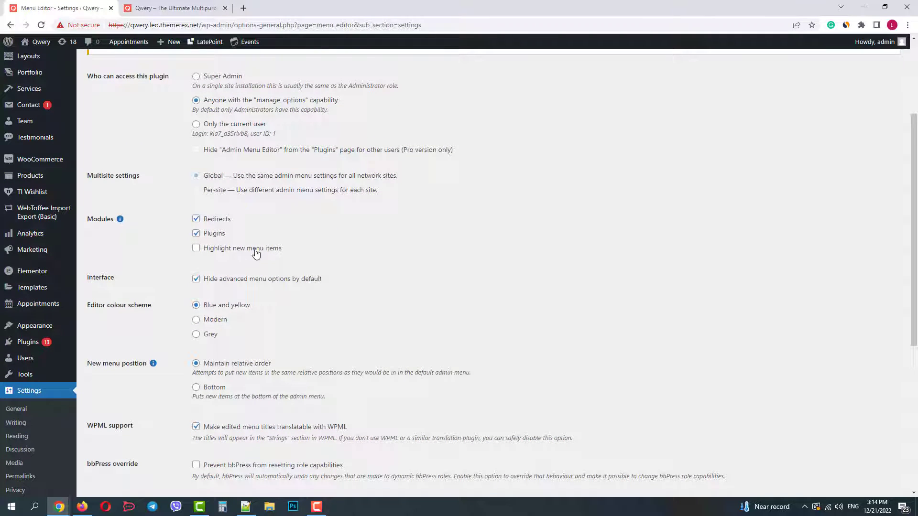
{"action": "scroll", "coordinate": [211, 254], "scroll_direction": "down", "scroll_amount": 2}
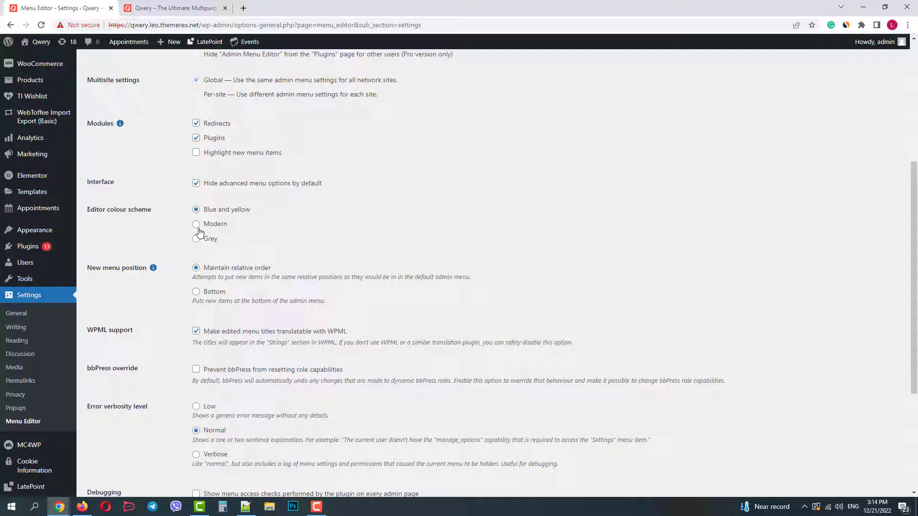
{"action": "scroll", "coordinate": [187, 235], "scroll_direction": "down", "scroll_amount": 3}
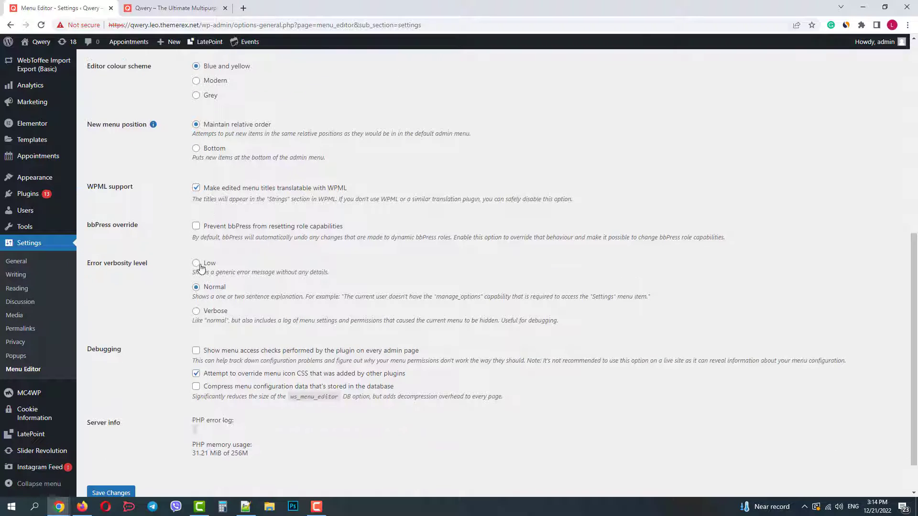
{"action": "scroll", "coordinate": [199, 272], "scroll_direction": "down", "scroll_amount": 1}
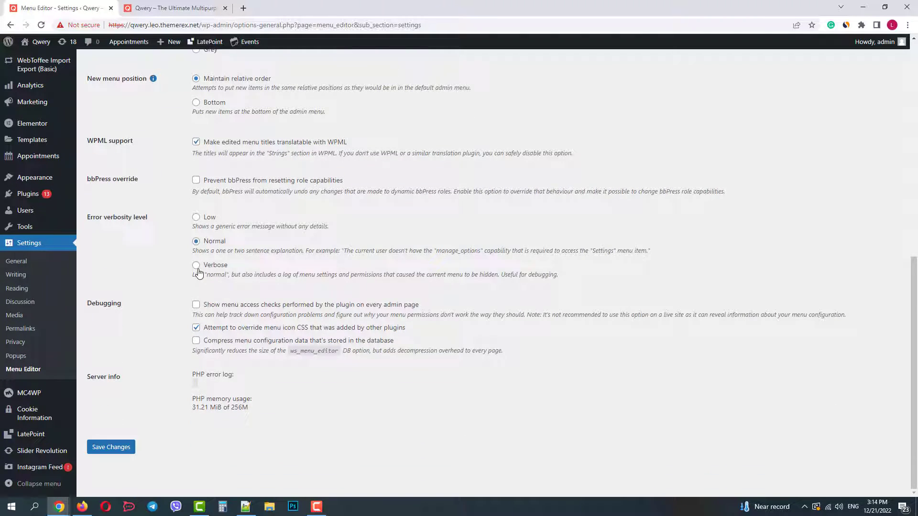
{"action": "left_click", "coordinate": [103, 448]}
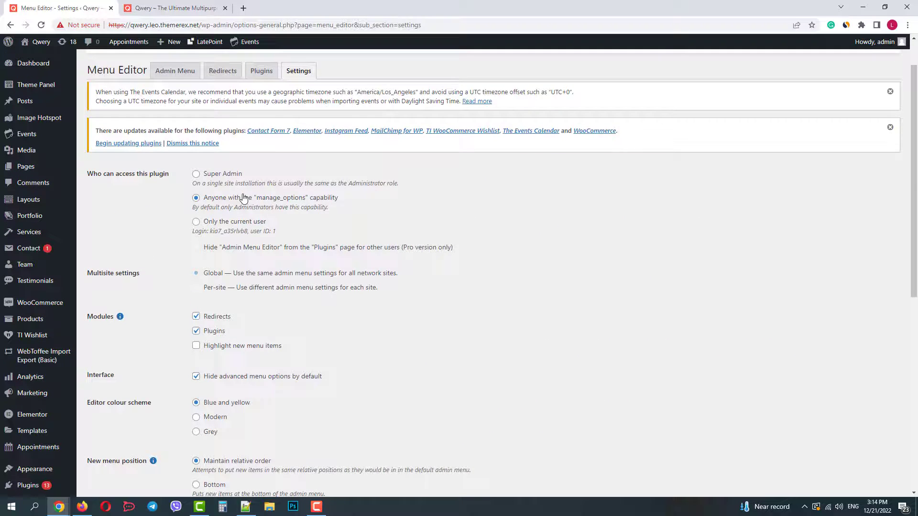
Return to the Admin Menu tab and expand Theme Panel to show Theme Dashboard, ThemeREX Addons, Theme Options
{"action": "left_click", "coordinate": [187, 122]}
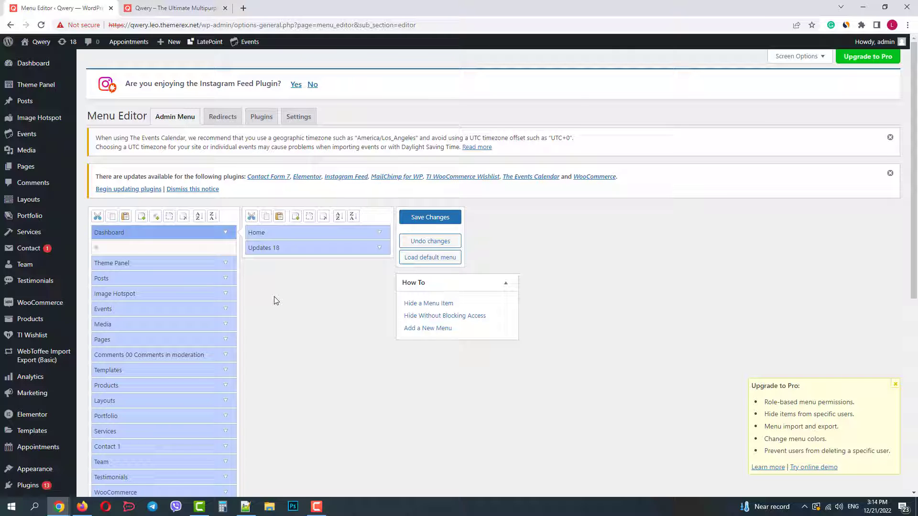
{"action": "scroll", "coordinate": [164, 228], "scroll_direction": "down", "scroll_amount": 4}
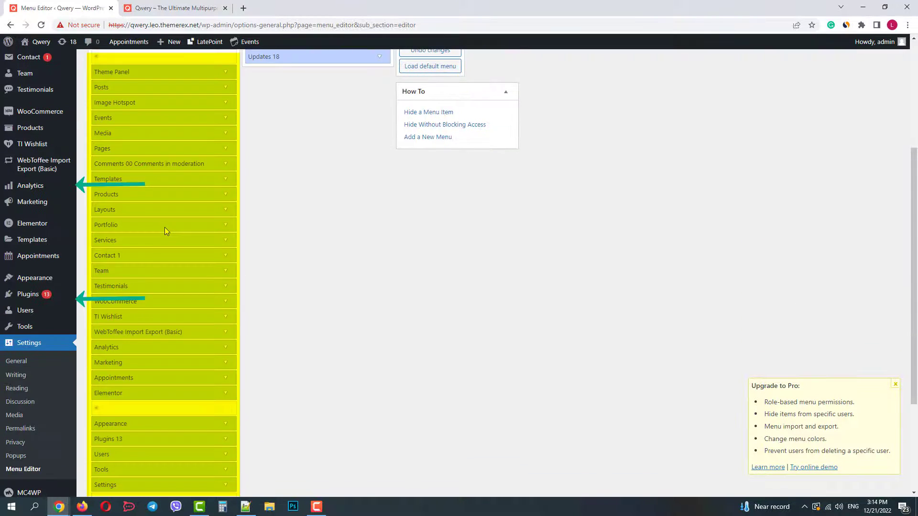
{"action": "scroll", "coordinate": [165, 231], "scroll_direction": "down", "scroll_amount": 3}
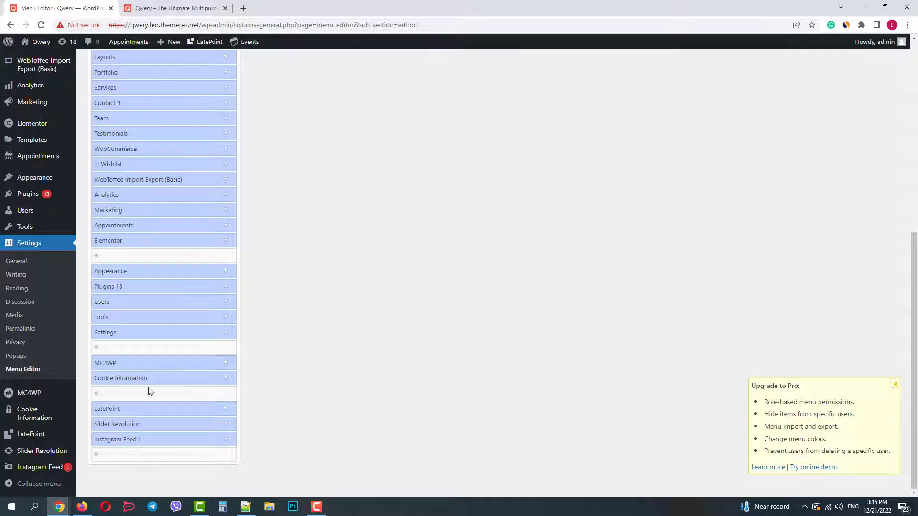
{"action": "scroll", "coordinate": [187, 257], "scroll_direction": "up", "scroll_amount": 5}
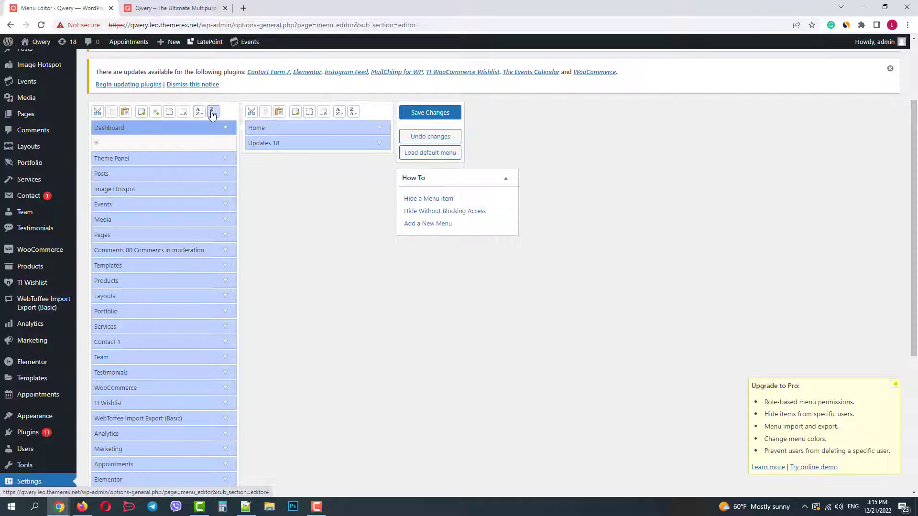
{"action": "left_click", "coordinate": [194, 163]}
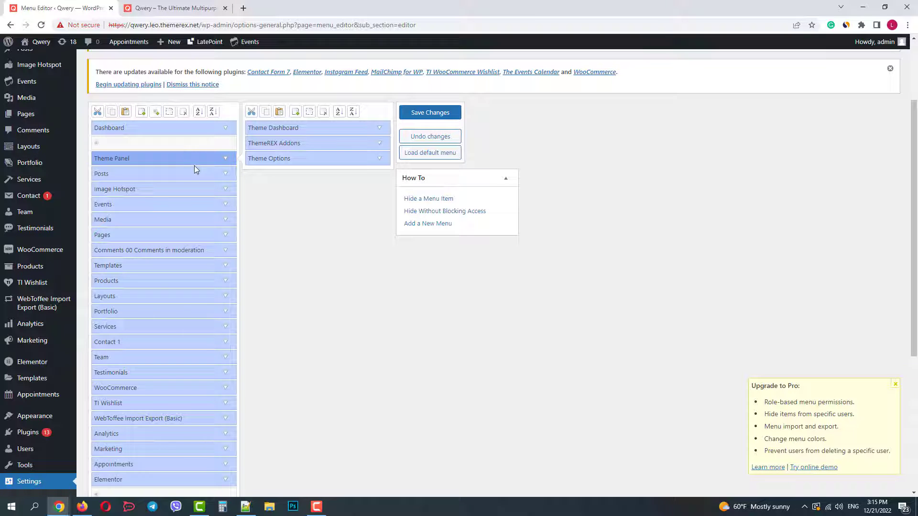
Move Theme Panel under Dashboard and Pages above Posts; hide Image Hotspot, Comments and Templates
{"action": "left_click_drag", "start_coordinate": [184, 160], "coordinate": [188, 143]}
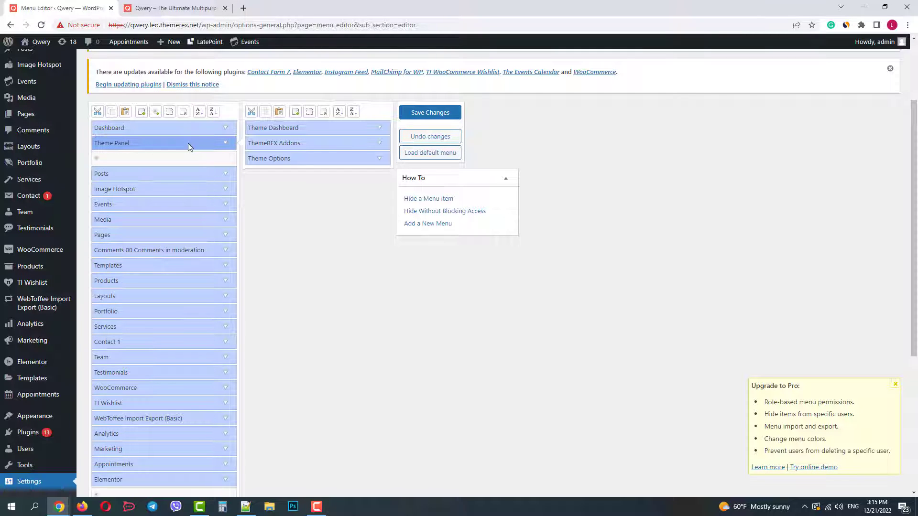
{"action": "left_click", "coordinate": [198, 192]}
{"action": "left_click", "coordinate": [170, 114]}
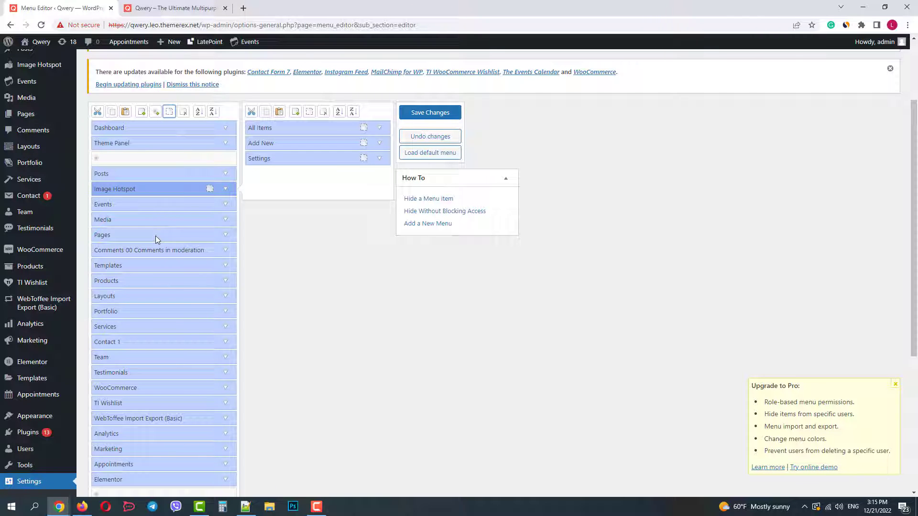
{"action": "left_click_drag", "start_coordinate": [156, 236], "coordinate": [156, 174]}
{"action": "left_click", "coordinate": [186, 248]}
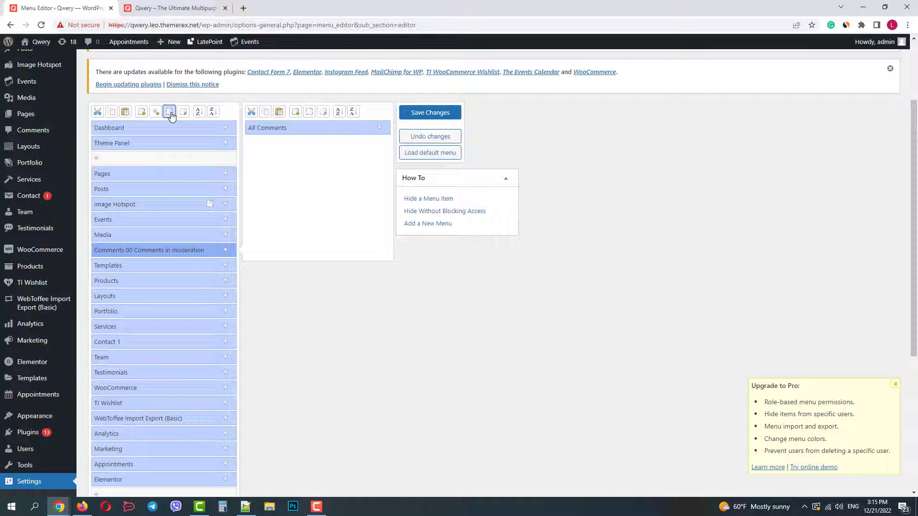
{"action": "left_click", "coordinate": [171, 116]}
{"action": "scroll", "coordinate": [167, 238], "scroll_direction": "down", "scroll_amount": 1}
{"action": "left_click", "coordinate": [154, 225]}
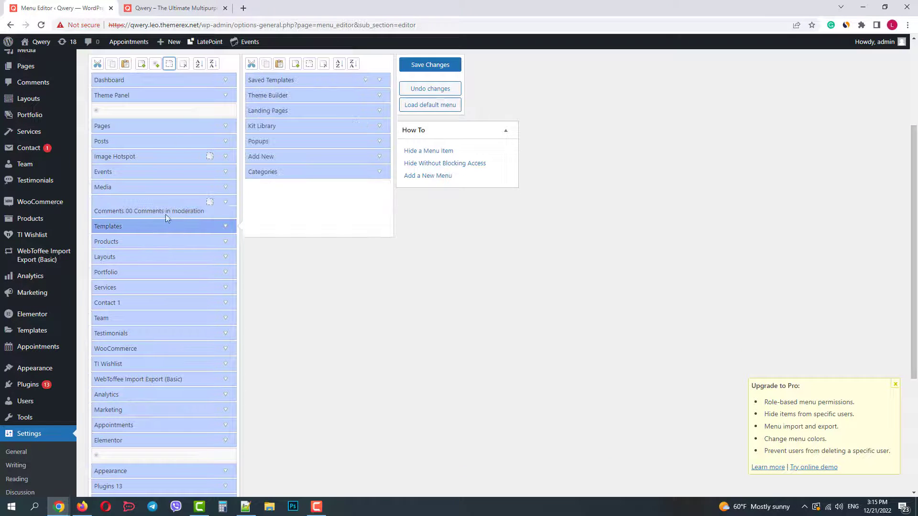
{"action": "left_click", "coordinate": [169, 67]}
Move Products up below Posts and hide Layouts, Team and Testimonials
{"action": "left_click_drag", "start_coordinate": [151, 242], "coordinate": [150, 156]}
{"action": "left_click", "coordinate": [165, 256]}
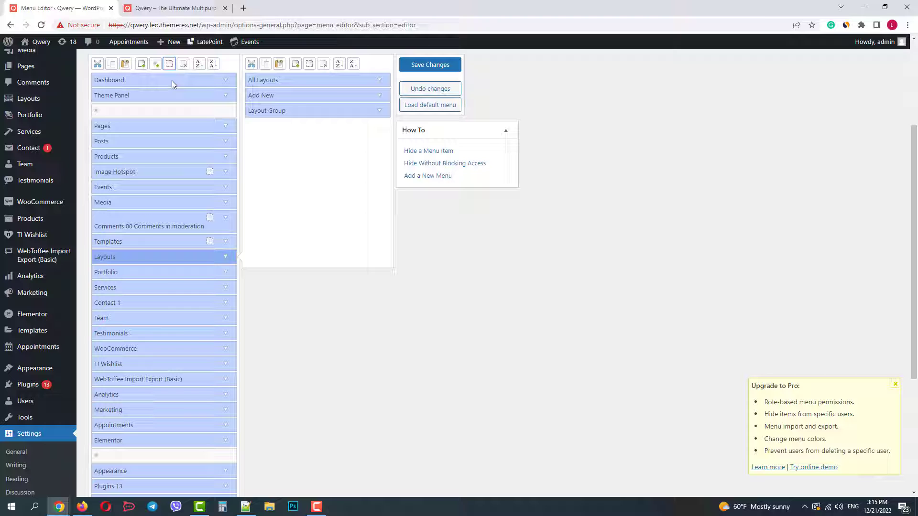
{"action": "left_click", "coordinate": [169, 65]}
{"action": "left_click", "coordinate": [139, 317]}
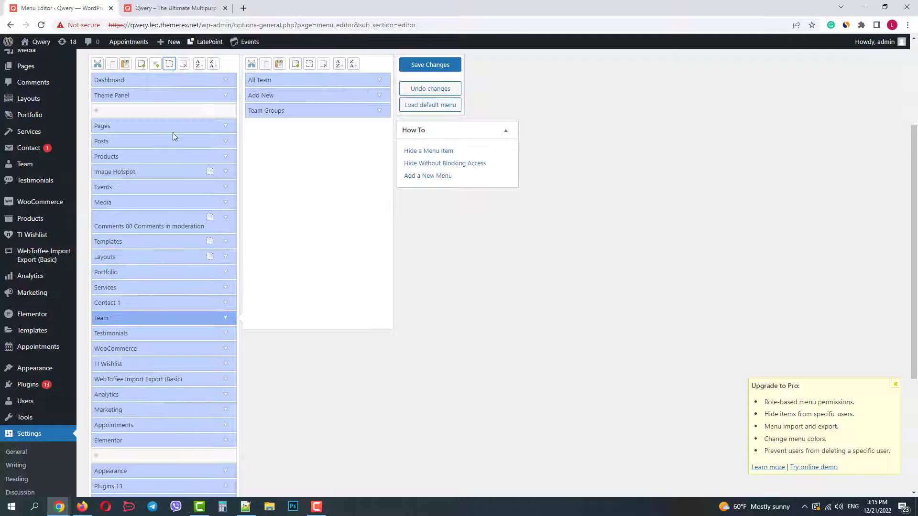
{"action": "left_click", "coordinate": [170, 65]}
{"action": "left_click", "coordinate": [169, 333]}
{"action": "left_click", "coordinate": [170, 64]}
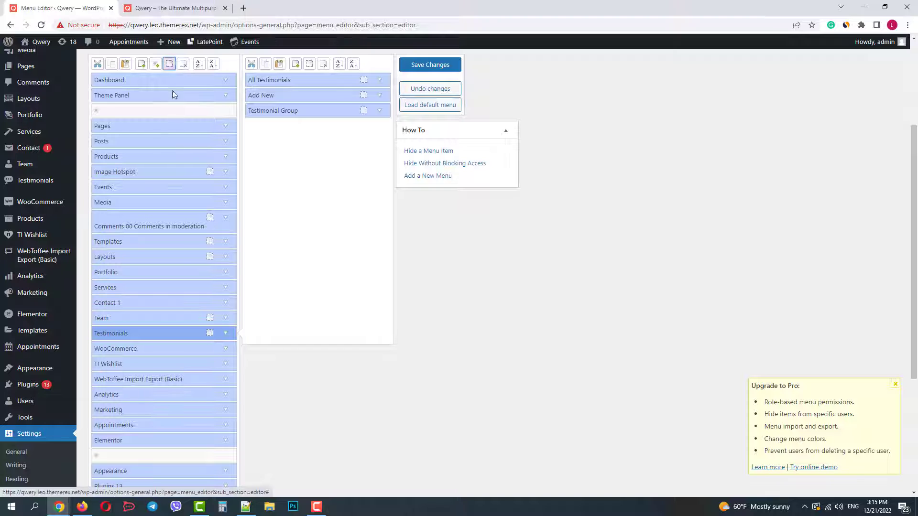
Hide TI Wishlist, WebToffee Import Export (Basic), Analytics and Marketing menus
{"action": "left_click", "coordinate": [139, 363]}
{"action": "left_click", "coordinate": [170, 65]}
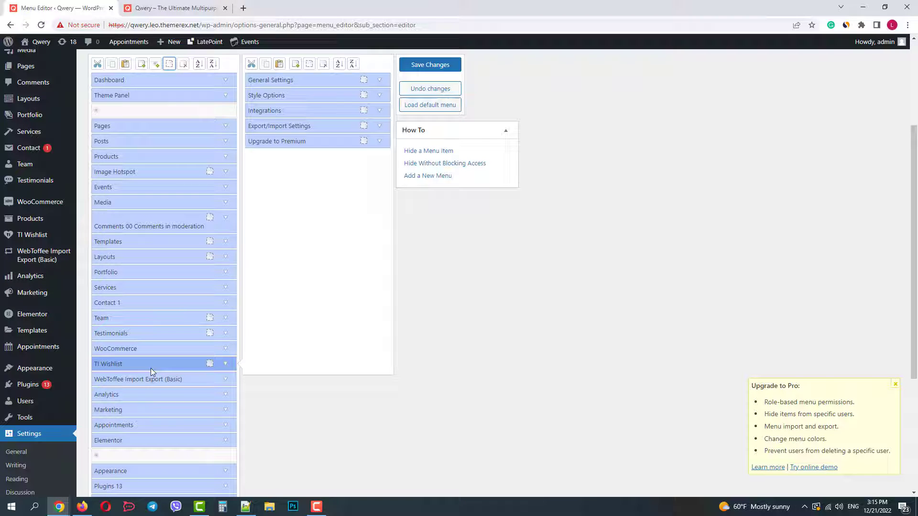
{"action": "left_click", "coordinate": [138, 380]}
{"action": "left_click", "coordinate": [170, 65]}
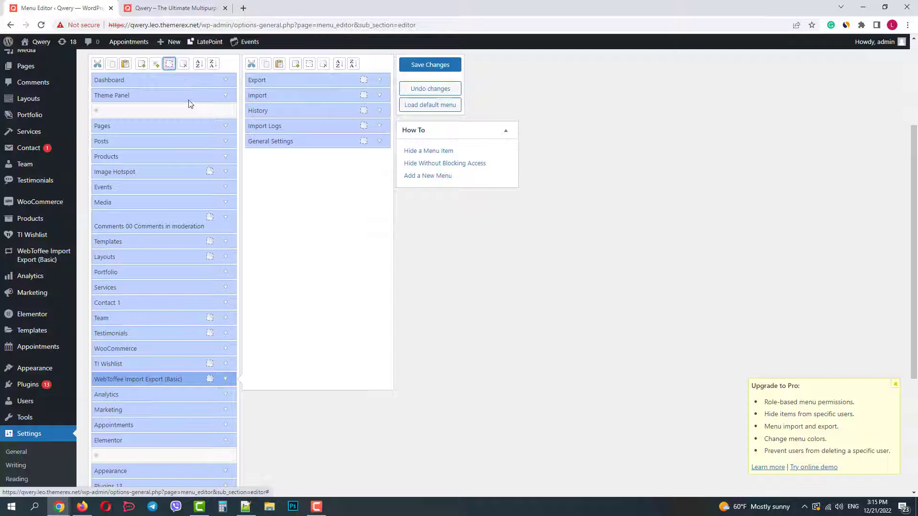
{"action": "left_click", "coordinate": [162, 395]}
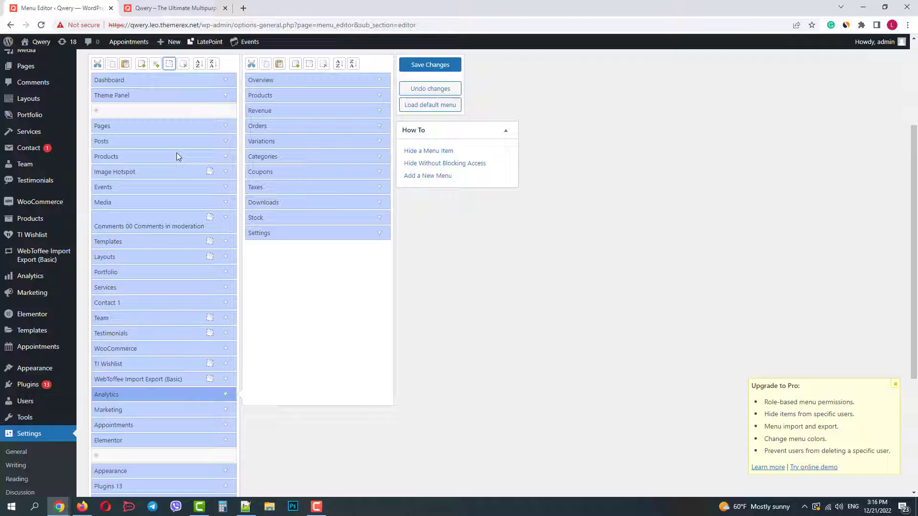
{"action": "left_click", "coordinate": [170, 66]}
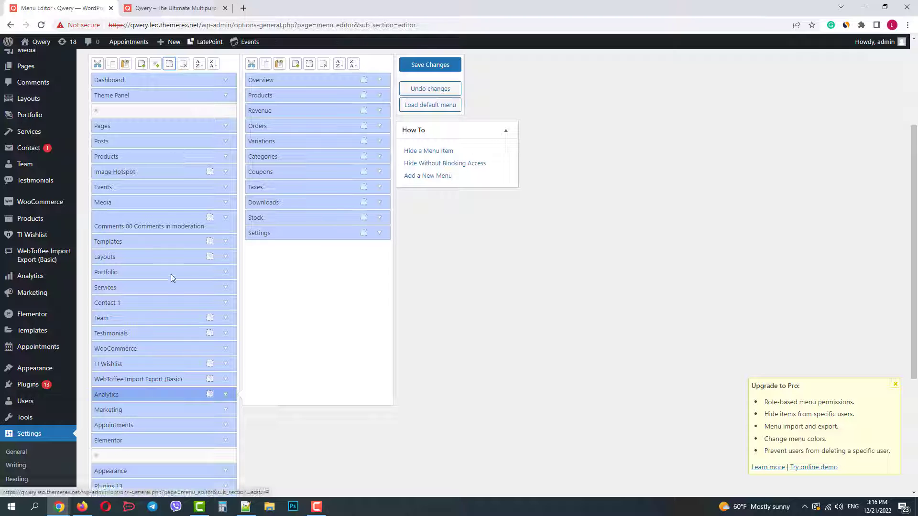
{"action": "left_click", "coordinate": [158, 407]}
{"action": "left_click", "coordinate": [169, 65]}
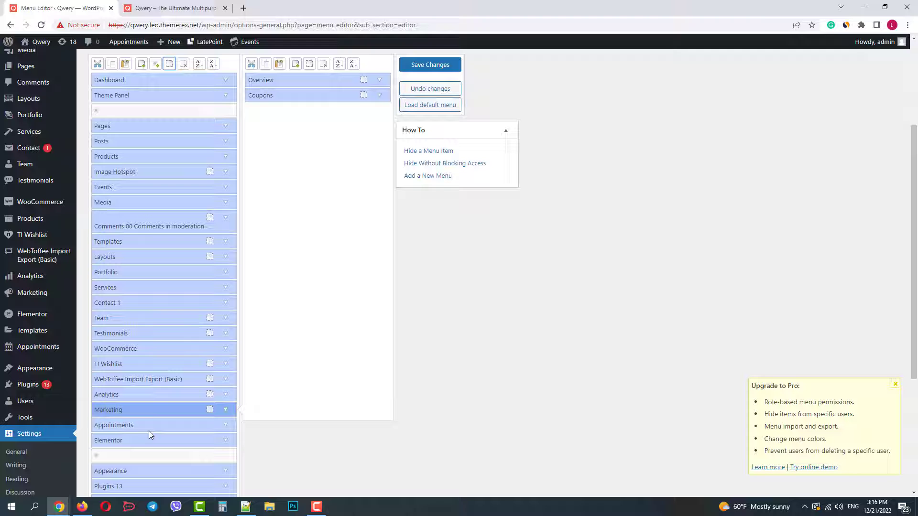
Go through MC4WP, Cookie Information, Instagram Feed and Slider Revolution, hiding Slider Revolution's submenu items
{"action": "scroll", "coordinate": [150, 432], "scroll_direction": "down", "scroll_amount": 3}
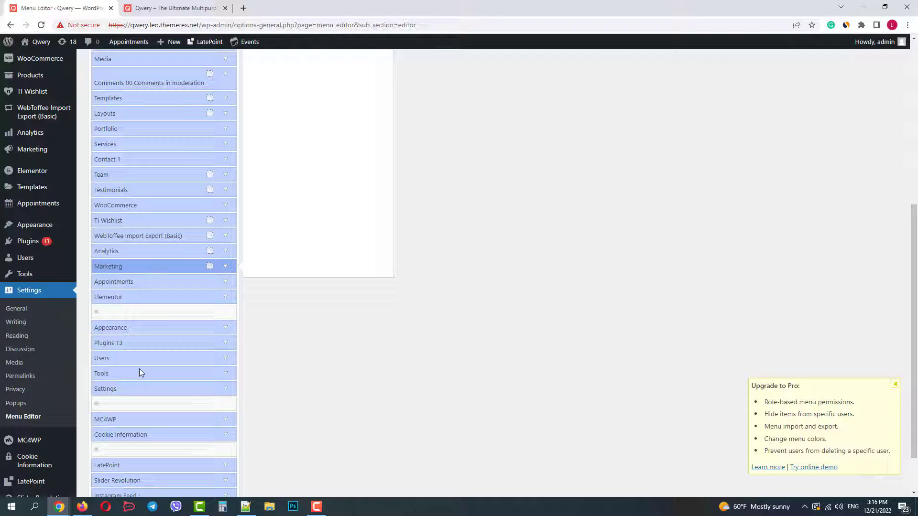
{"action": "scroll", "coordinate": [142, 383], "scroll_direction": "down", "scroll_amount": 1}
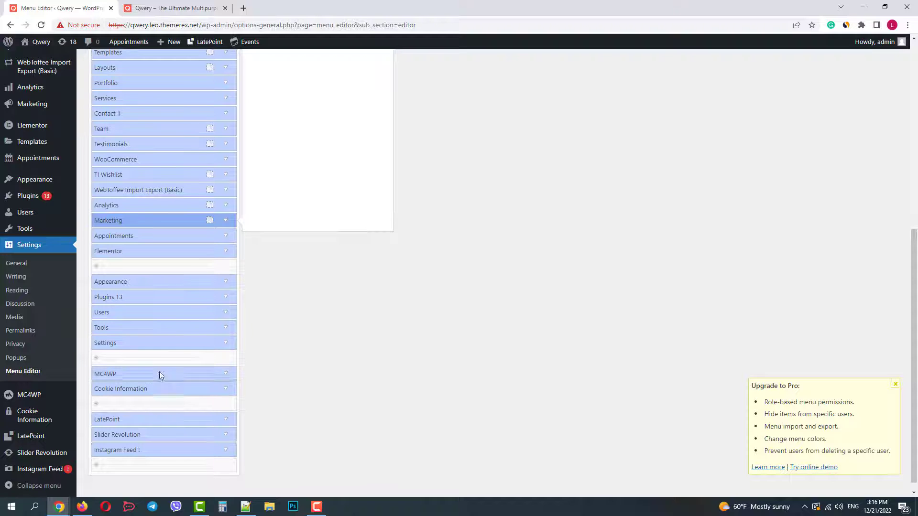
{"action": "left_click", "coordinate": [179, 374]}
{"action": "scroll", "coordinate": [201, 326], "scroll_direction": "up", "scroll_amount": 6}
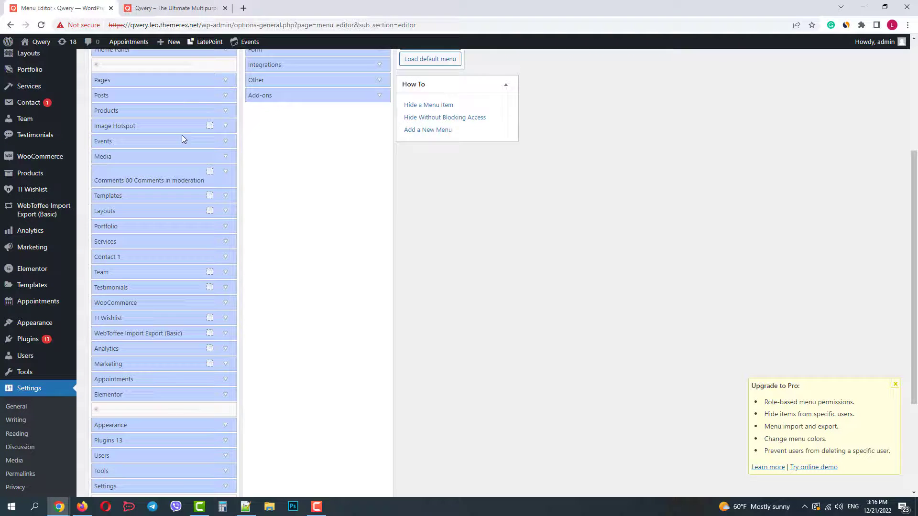
{"action": "scroll", "coordinate": [162, 311], "scroll_direction": "down", "scroll_amount": 6}
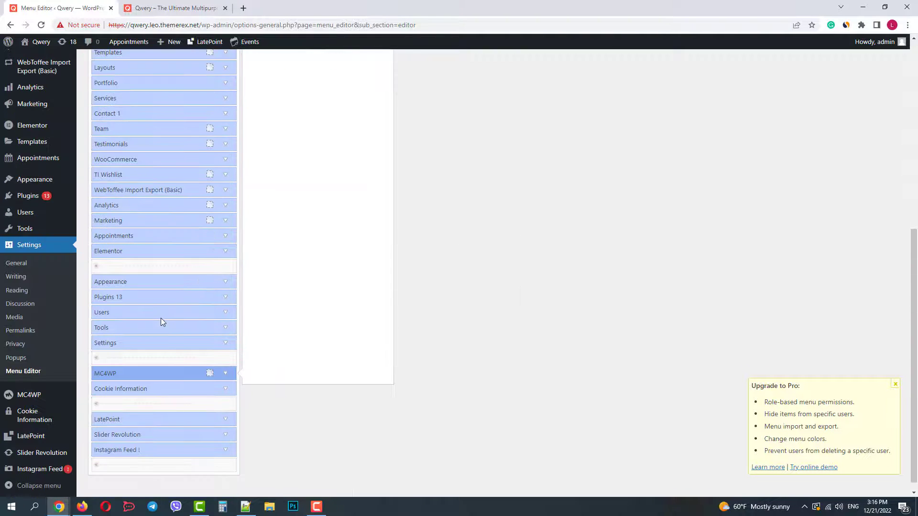
{"action": "left_click", "coordinate": [156, 389]}
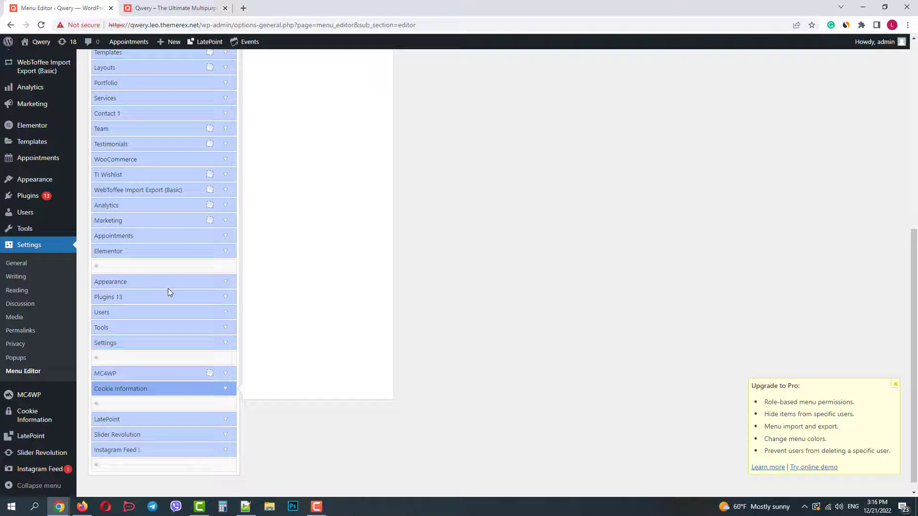
{"action": "scroll", "coordinate": [168, 288], "scroll_direction": "up", "scroll_amount": 5}
{"action": "scroll", "coordinate": [193, 250], "scroll_direction": "down", "scroll_amount": 5}
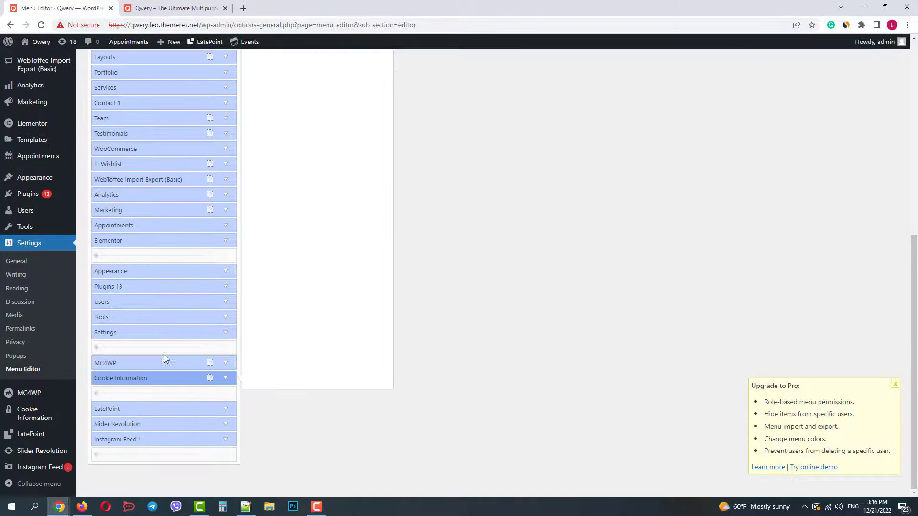
{"action": "left_click", "coordinate": [142, 439]}
{"action": "scroll", "coordinate": [178, 303], "scroll_direction": "up", "scroll_amount": 5}
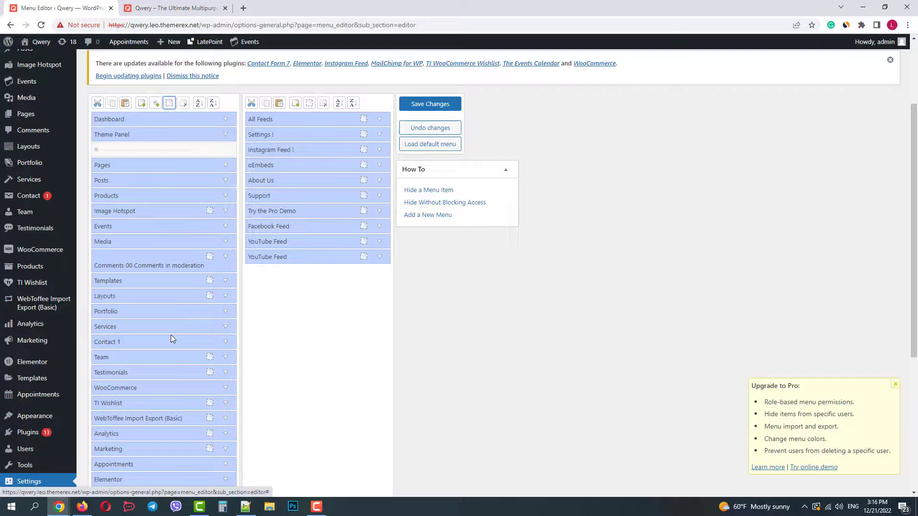
{"action": "scroll", "coordinate": [171, 334], "scroll_direction": "down", "scroll_amount": 3}
{"action": "scroll", "coordinate": [133, 450], "scroll_direction": "down", "scroll_amount": 3}
{"action": "left_click", "coordinate": [145, 424]}
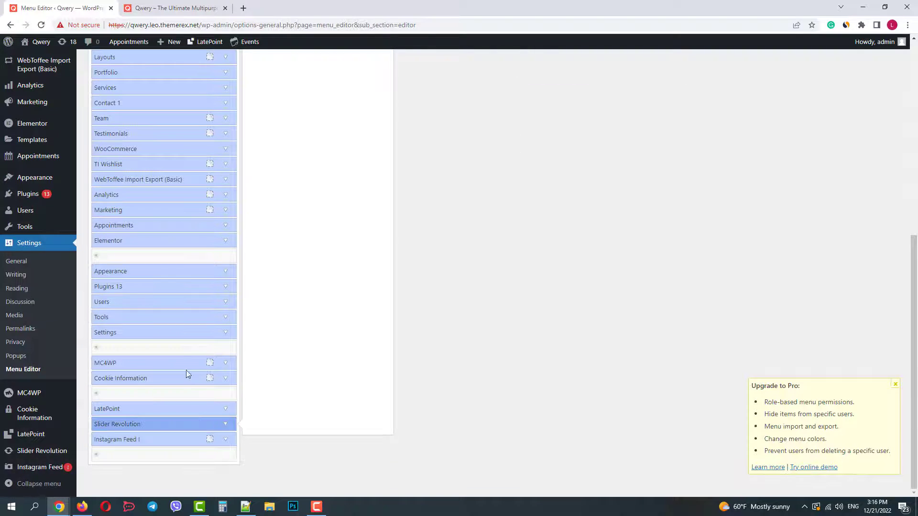
{"action": "scroll", "coordinate": [190, 182], "scroll_direction": "up", "scroll_amount": 5}
{"action": "left_click", "coordinate": [169, 104]}
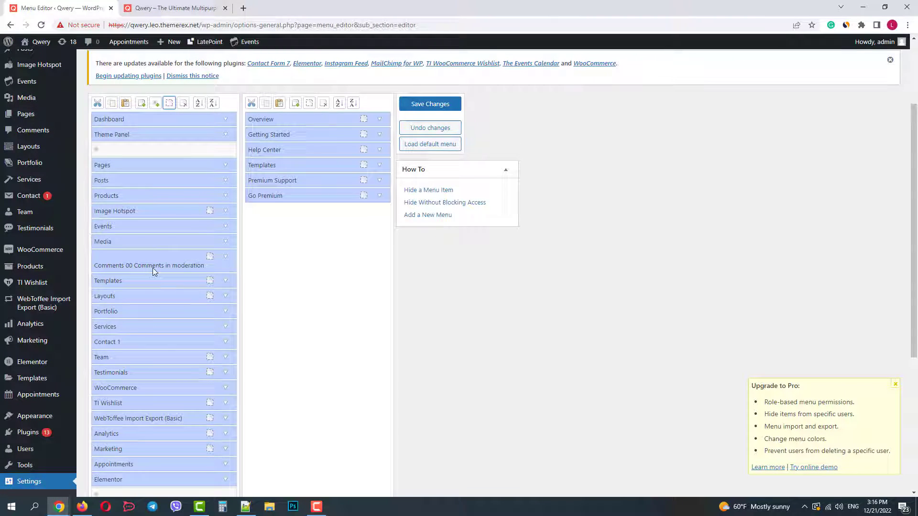
Drag the separator from below WebToffee up to sit between Media and Comments
{"action": "scroll", "coordinate": [147, 319], "scroll_direction": "down", "scroll_amount": 1}
{"action": "scroll", "coordinate": [147, 320], "scroll_direction": "down", "scroll_amount": 1}
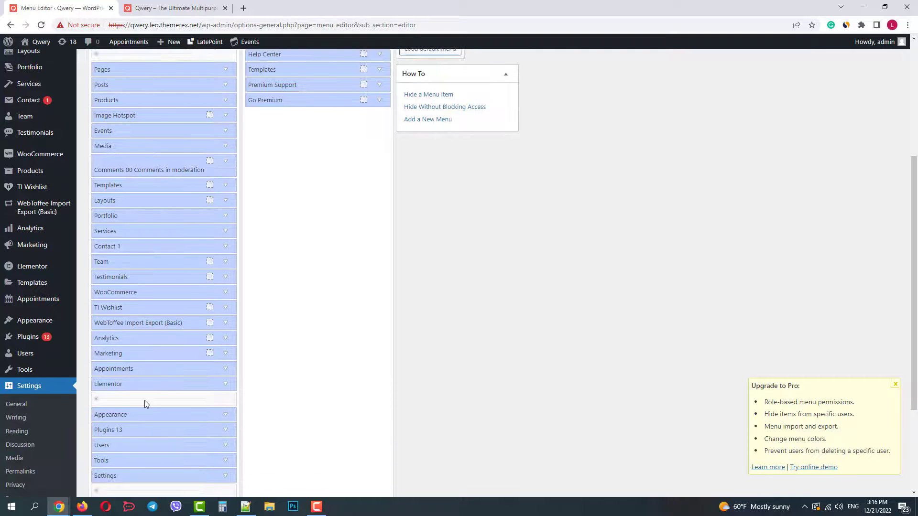
{"action": "left_click_drag", "start_coordinate": [144, 400], "coordinate": [146, 359]}
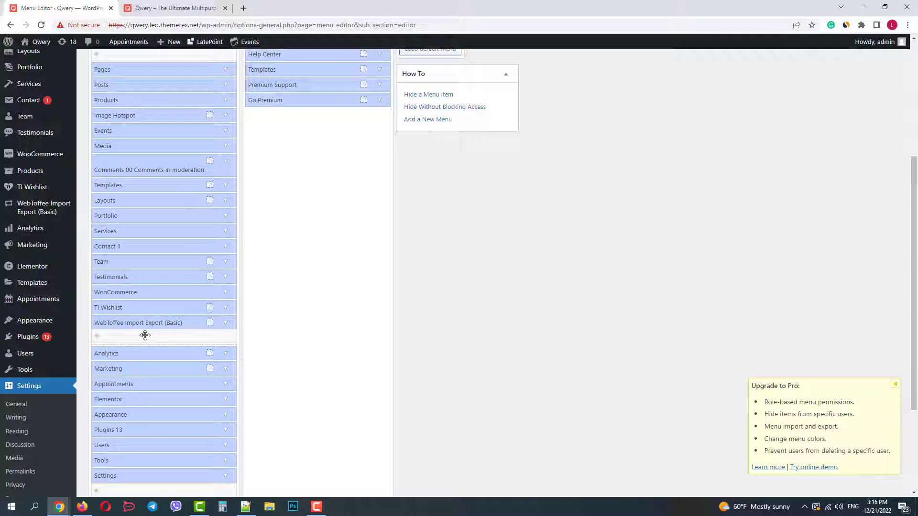
{"action": "left_click_drag", "start_coordinate": [145, 335], "coordinate": [149, 157]}
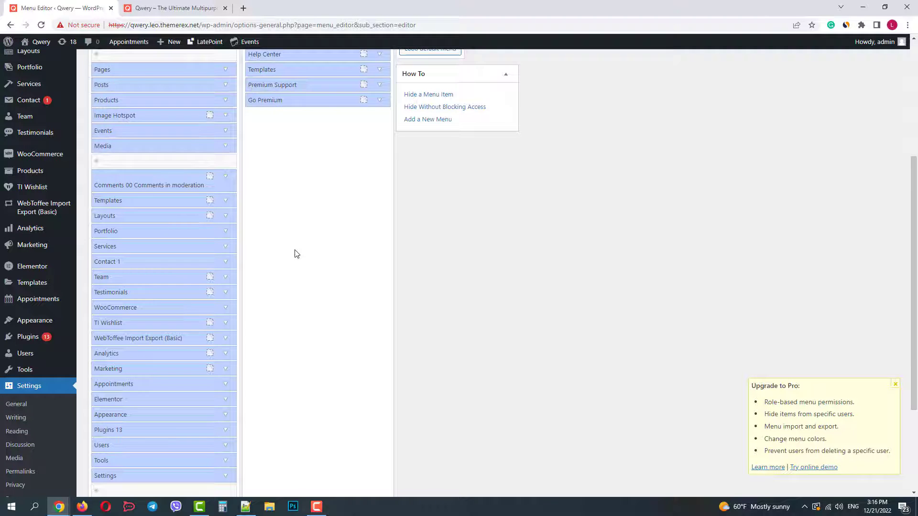
{"action": "scroll", "coordinate": [288, 273], "scroll_direction": "up", "scroll_amount": 2}
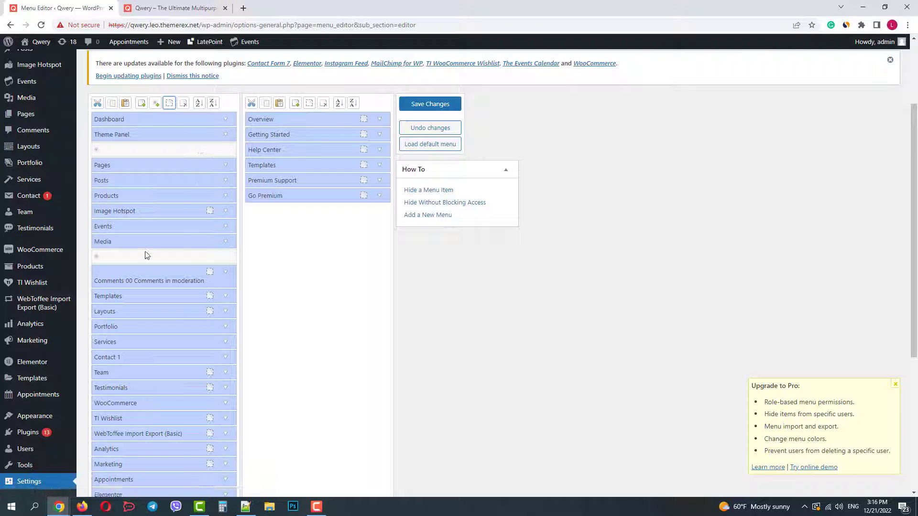
Copy the wc-admin analytics/products URL of the Products entry under Analytics
{"action": "left_click", "coordinate": [131, 449]}
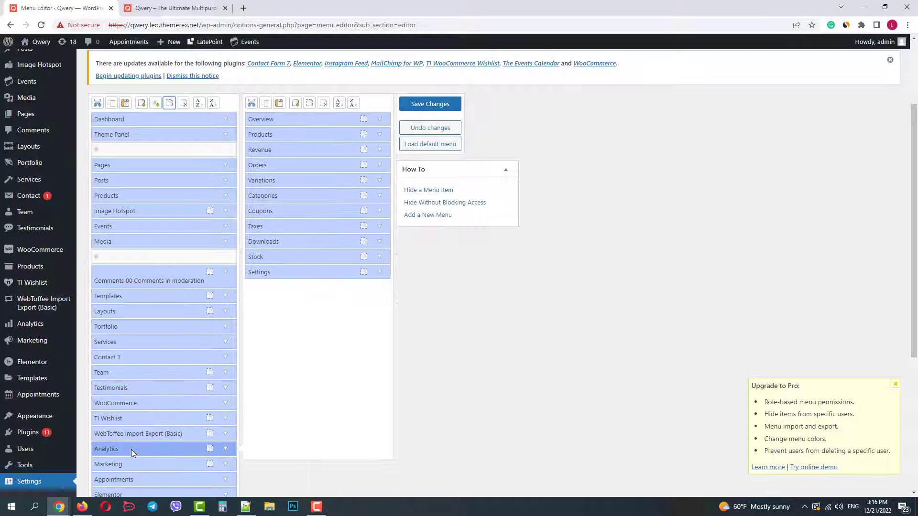
{"action": "left_click", "coordinate": [272, 137]}
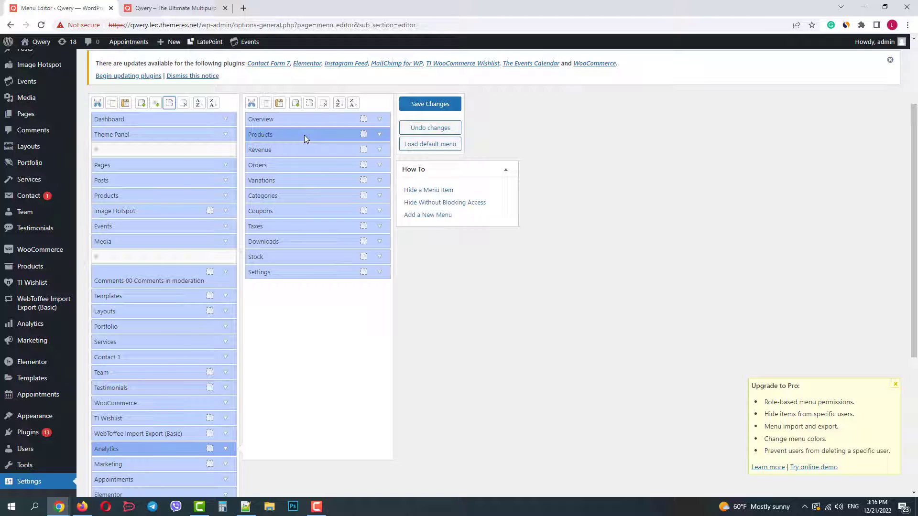
{"action": "left_click", "coordinate": [380, 134]}
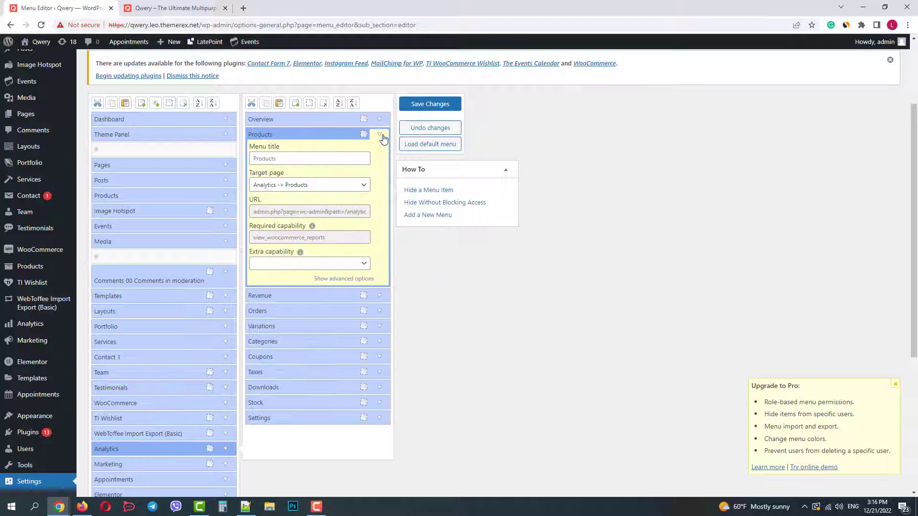
{"action": "triple_click", "coordinate": [315, 212]}
{"action": "right_click", "coordinate": [315, 211]}
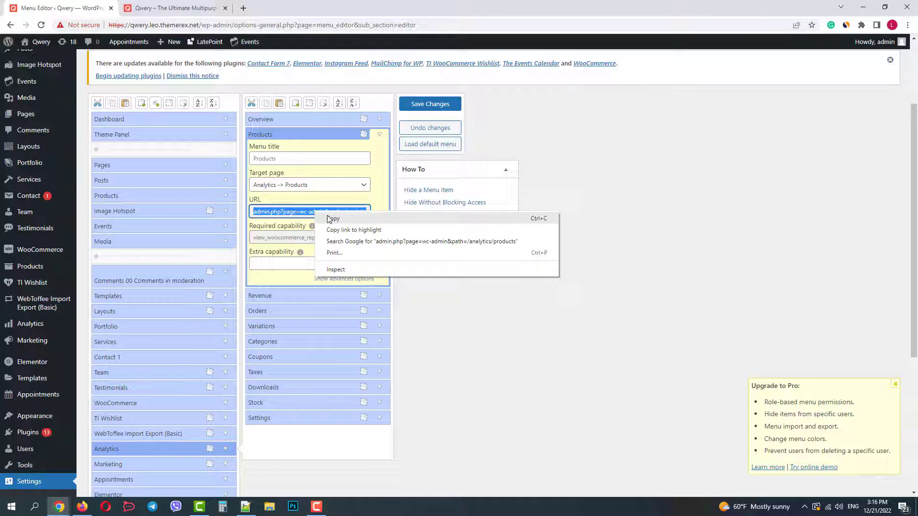
{"action": "left_click", "coordinate": [329, 218]}
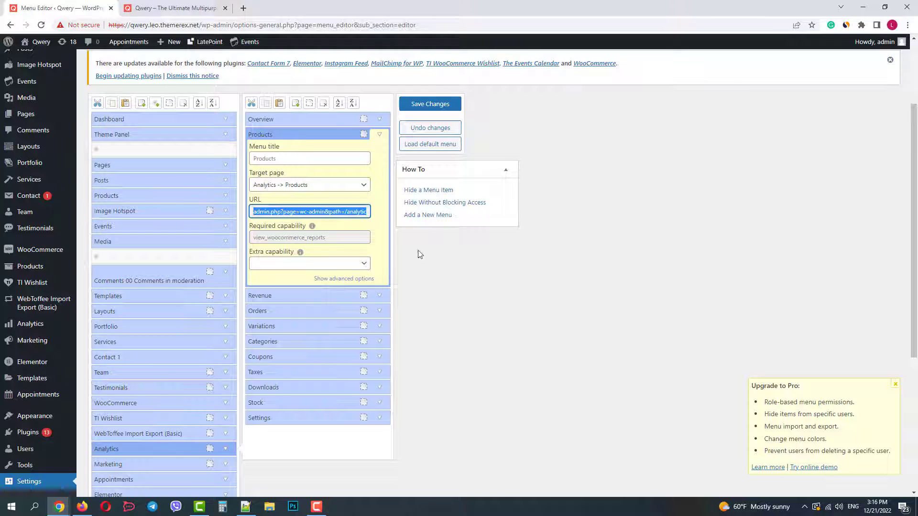
Add a custom item below Products named 'Product Analytics' with the copied Analytics Products URL
{"action": "left_click", "coordinate": [141, 105]}
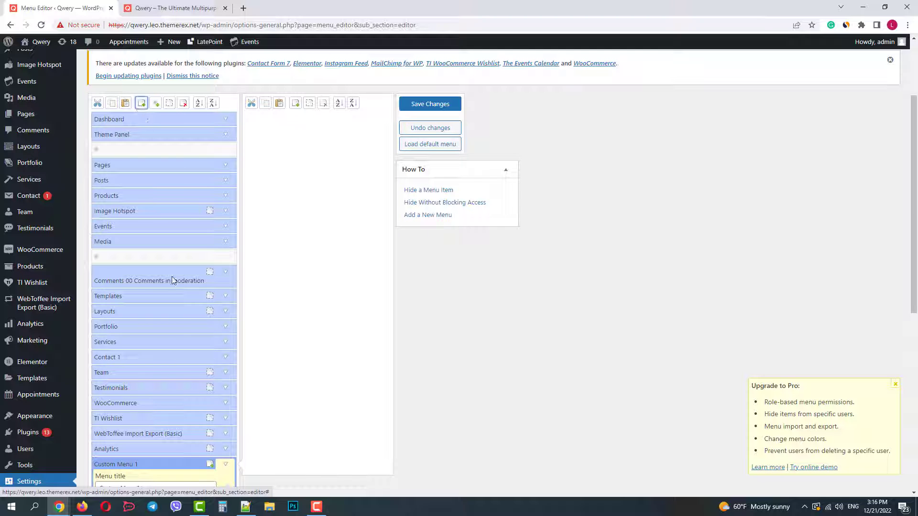
{"action": "left_click_drag", "start_coordinate": [142, 464], "coordinate": [97, 236]}
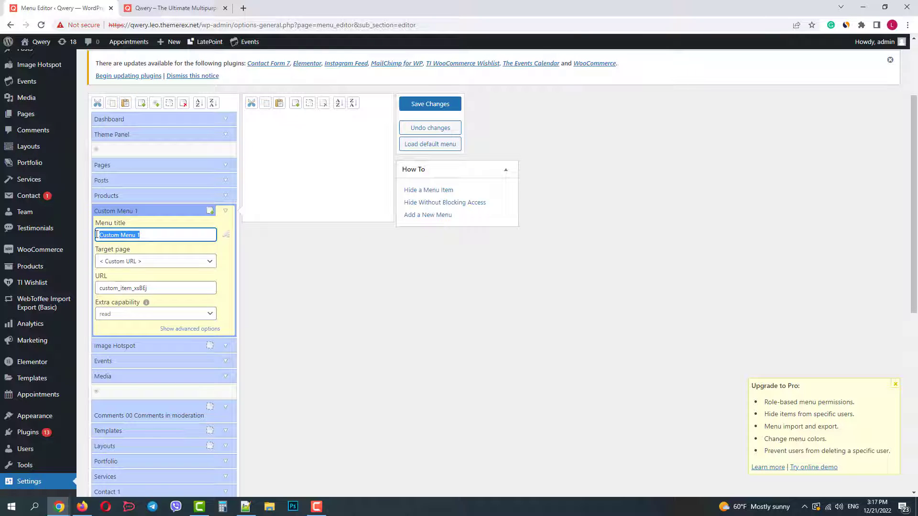
{"action": "type", "text": "Product"}
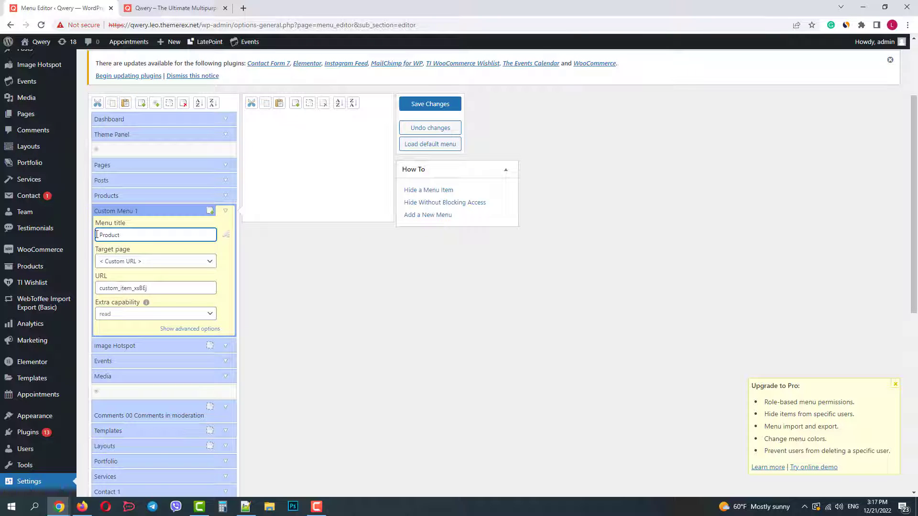
{"action": "type", "text": " Analytics"}
{"action": "left_click", "coordinate": [123, 289]}
{"action": "right_click", "coordinate": [122, 291]}
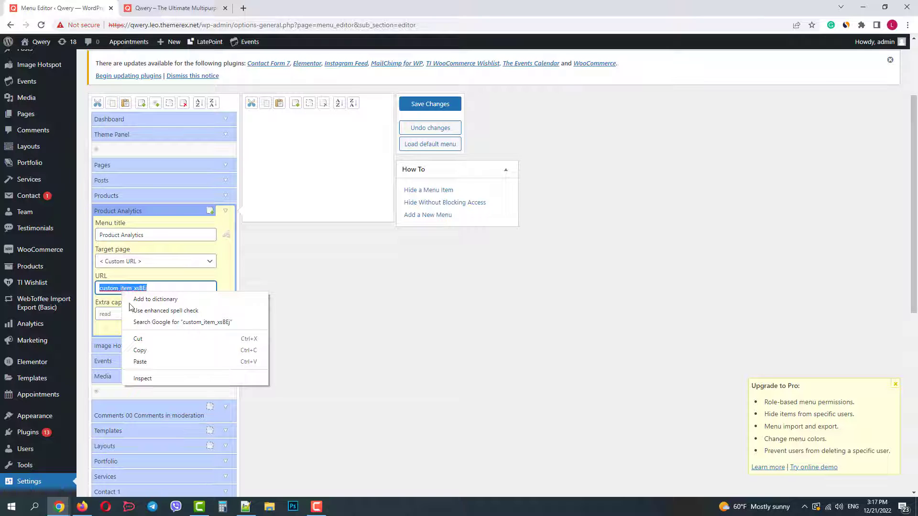
{"action": "left_click", "coordinate": [139, 362]}
Set the Product Analytics icon to dashicons-carrot and collapse its settings panel
{"action": "left_click", "coordinate": [200, 332]}
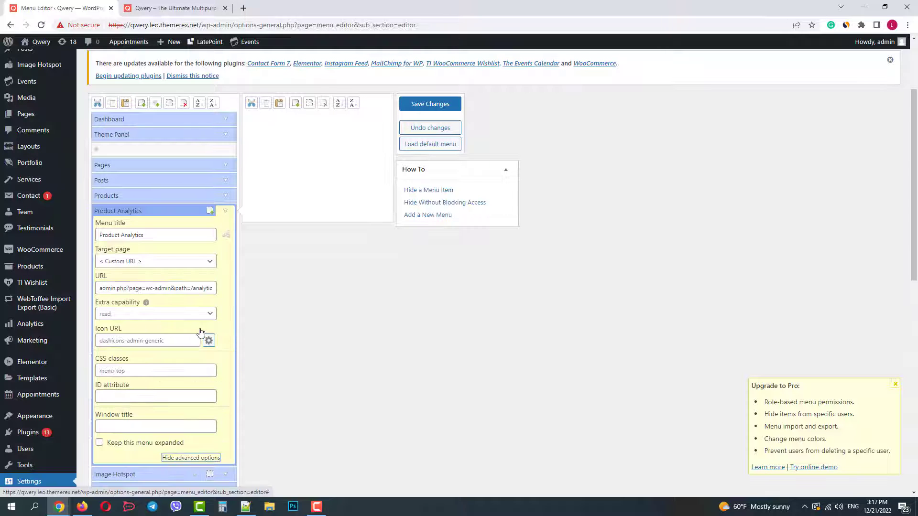
{"action": "left_click", "coordinate": [209, 341]}
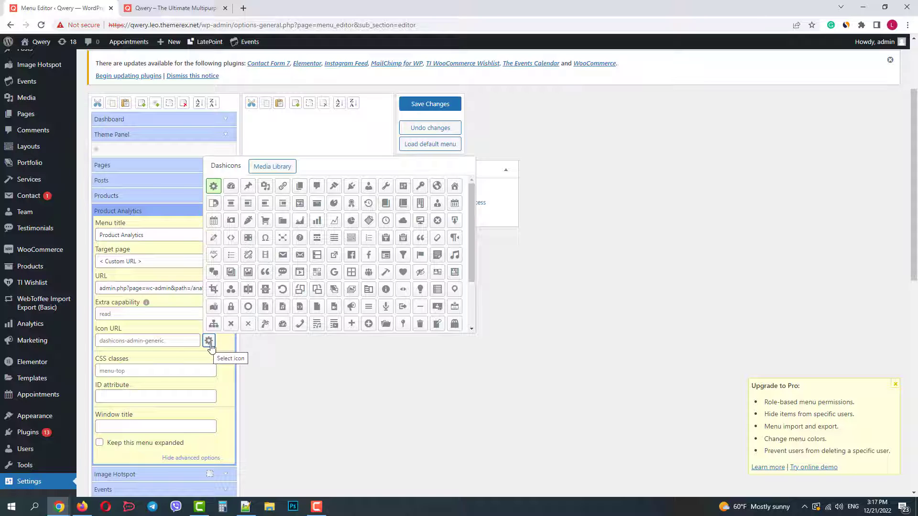
{"action": "left_click", "coordinate": [247, 221]}
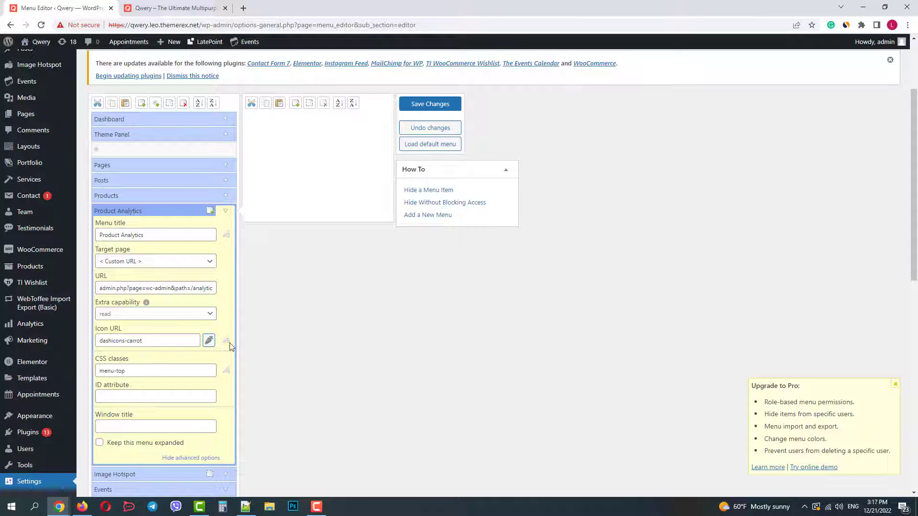
{"action": "left_click", "coordinate": [226, 212]}
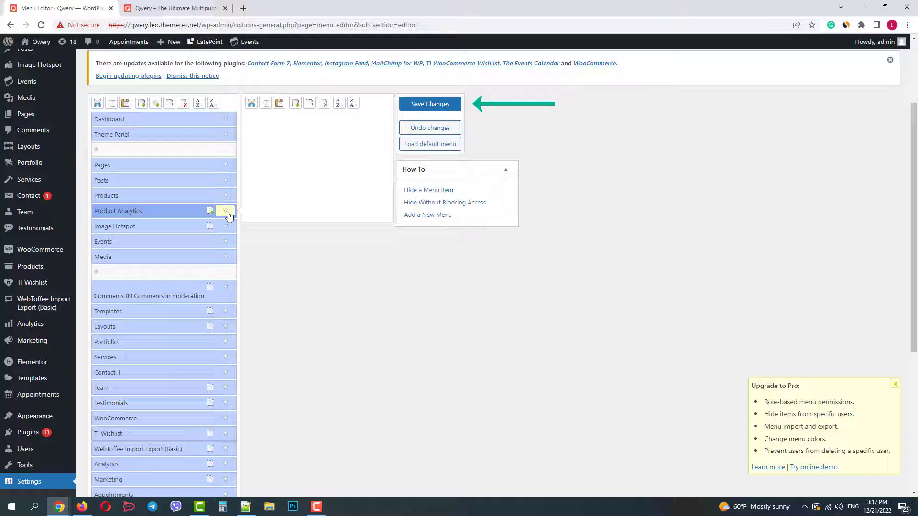
Save the menu, confirm the Product Analytics link opens the Products analytics report, then reopen Menu Editor
{"action": "left_click", "coordinate": [425, 106]}
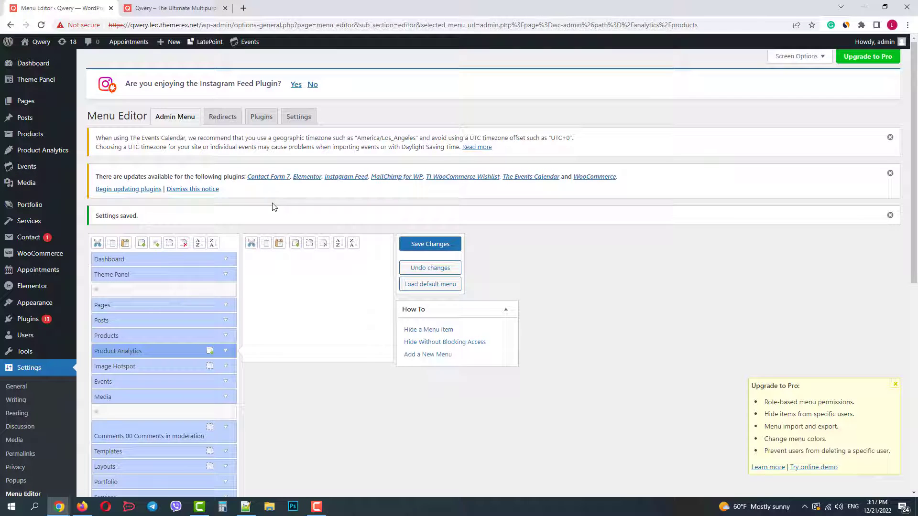
{"action": "left_click", "coordinate": [44, 67]}
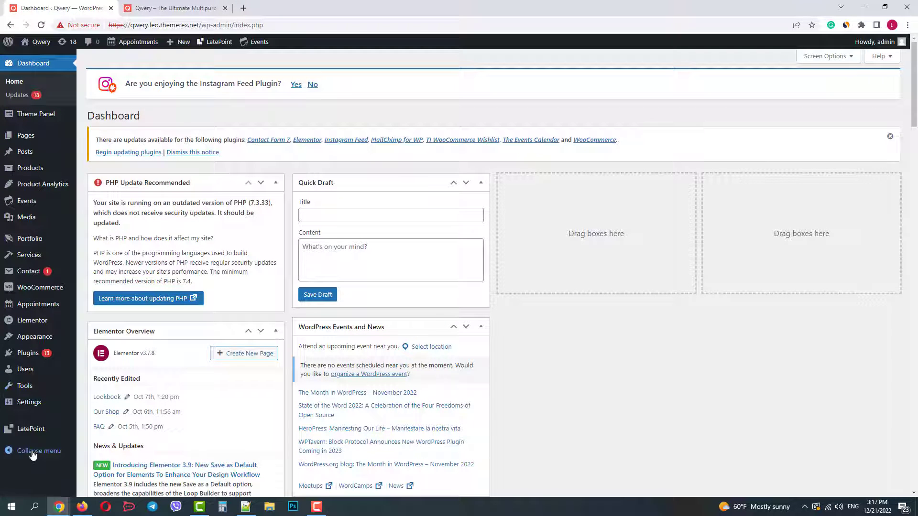
{"action": "left_click", "coordinate": [50, 185]}
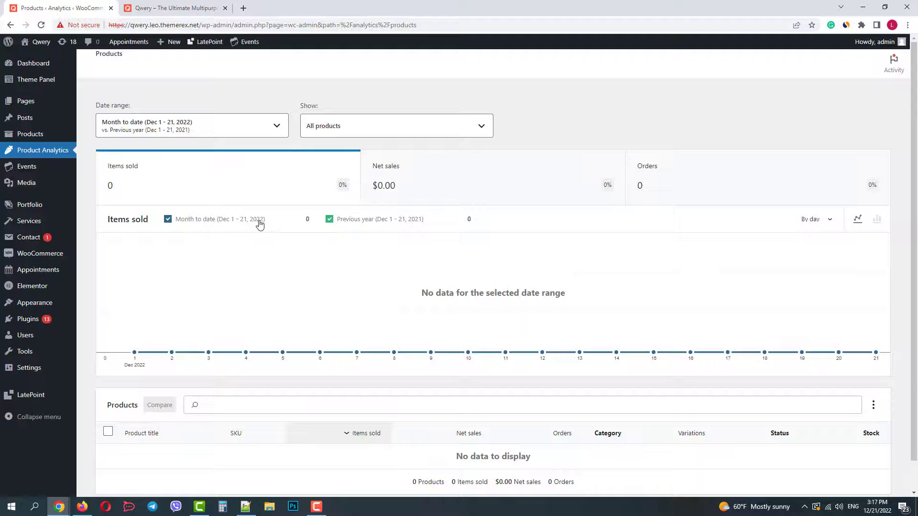
{"action": "mouse_move", "coordinate": [29, 368]}
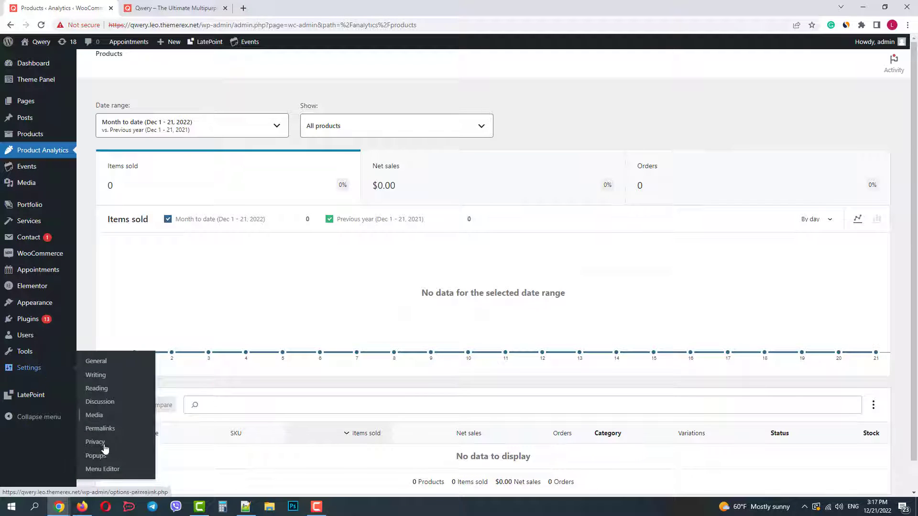
{"action": "left_click", "coordinate": [102, 469]}
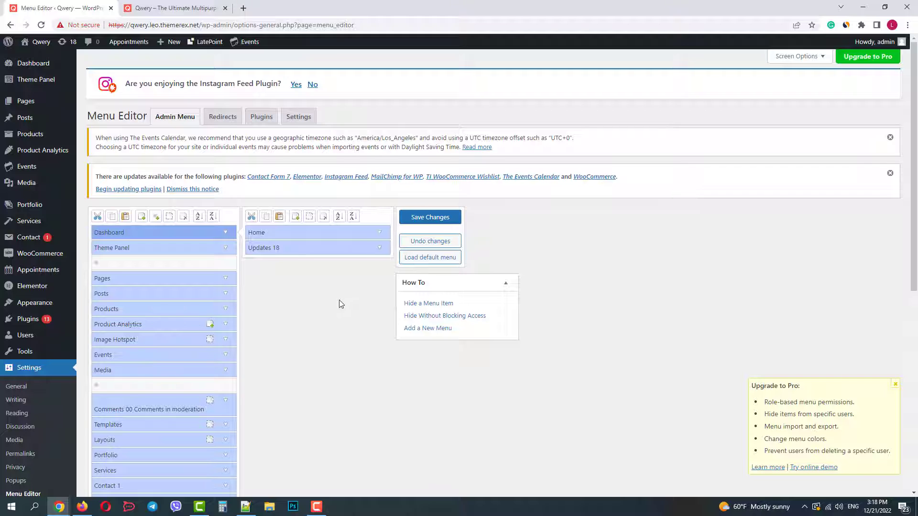
Move Posts back above Pages, unhide Image Hotspot and its submenu items, and save
{"action": "scroll", "coordinate": [341, 304], "scroll_direction": "down", "scroll_amount": 1}
{"action": "left_click_drag", "start_coordinate": [171, 228], "coordinate": [172, 246]}
{"action": "left_click", "coordinate": [203, 293]}
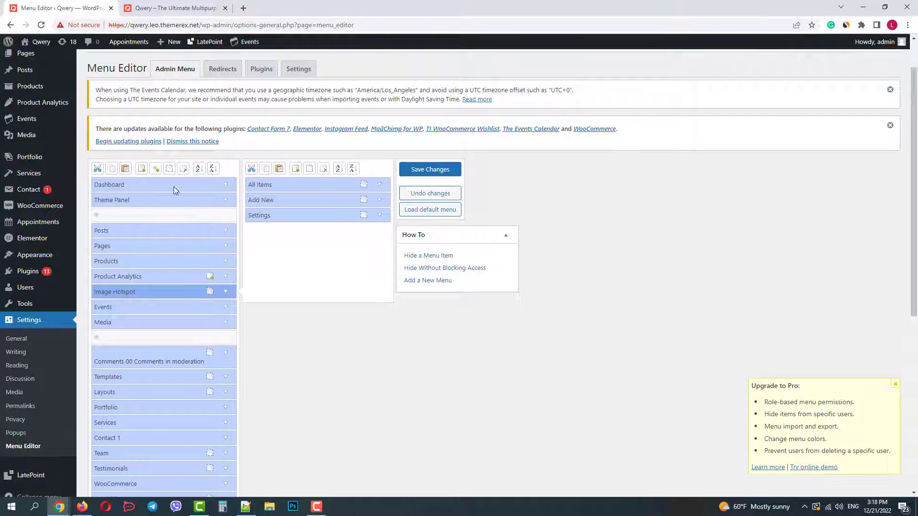
{"action": "left_click", "coordinate": [170, 169]}
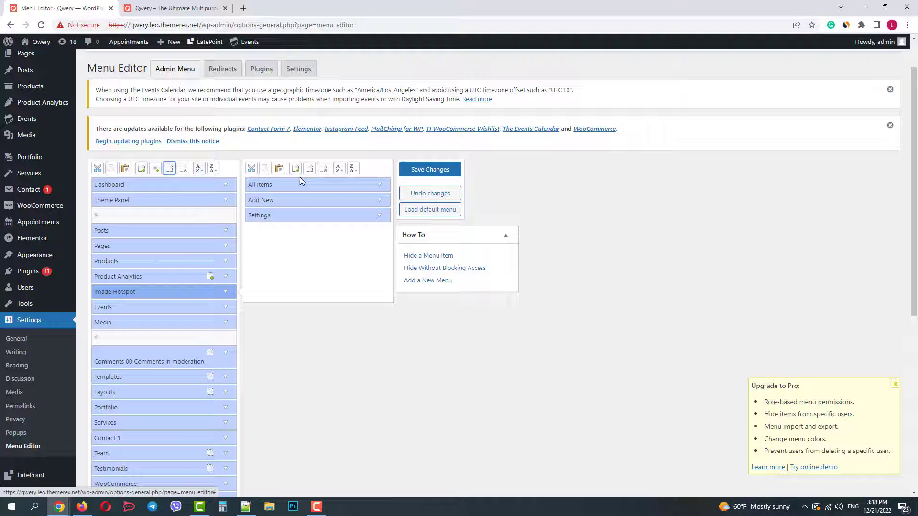
{"action": "left_click", "coordinate": [433, 173]}
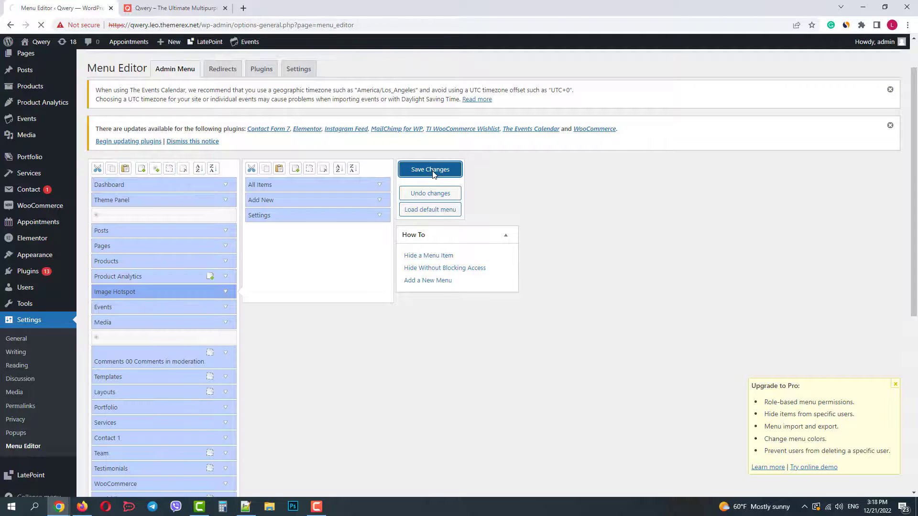